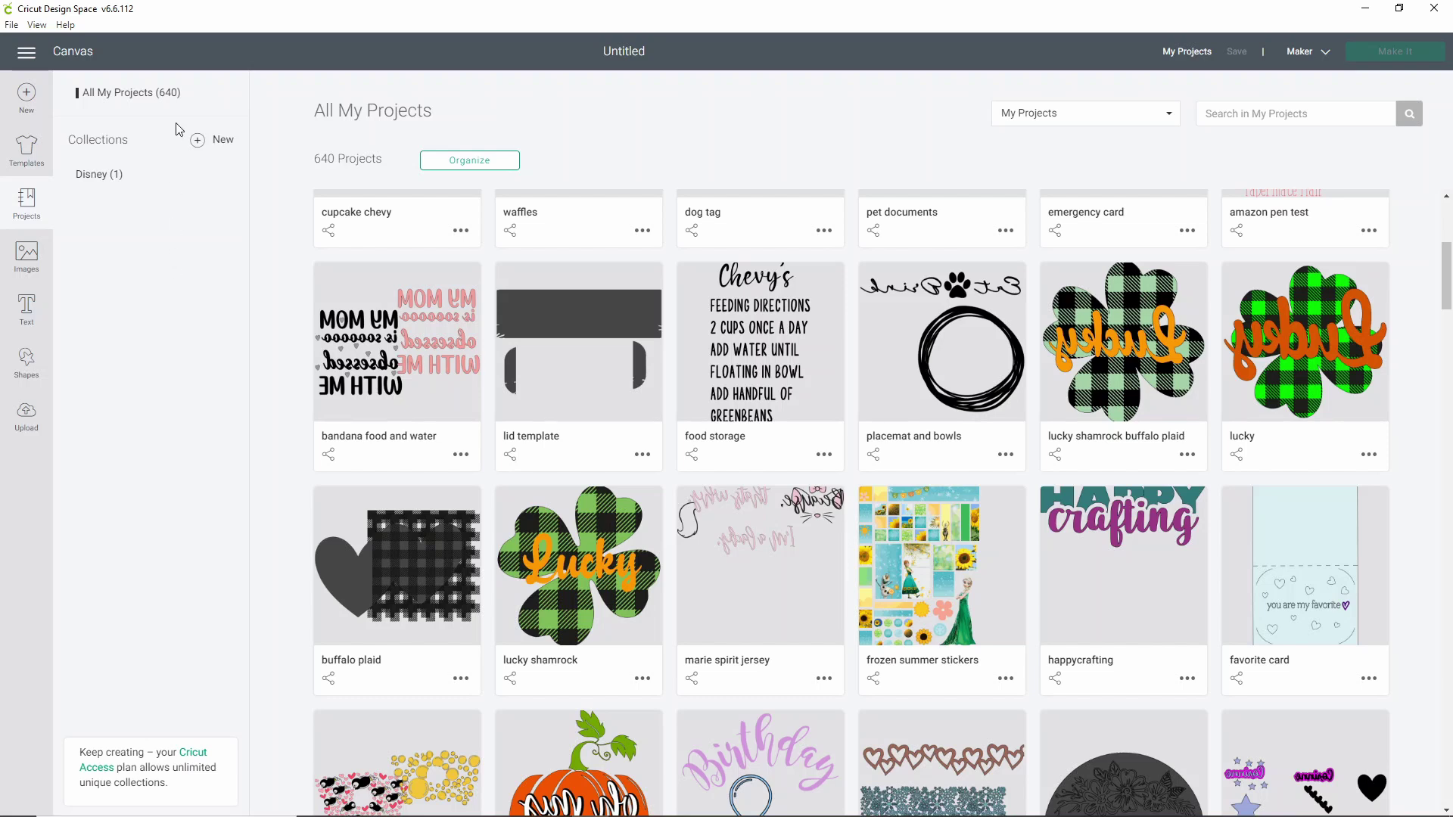
# Step: Start a new project collection and name it 'cards'
pyautogui.click(200, 142)
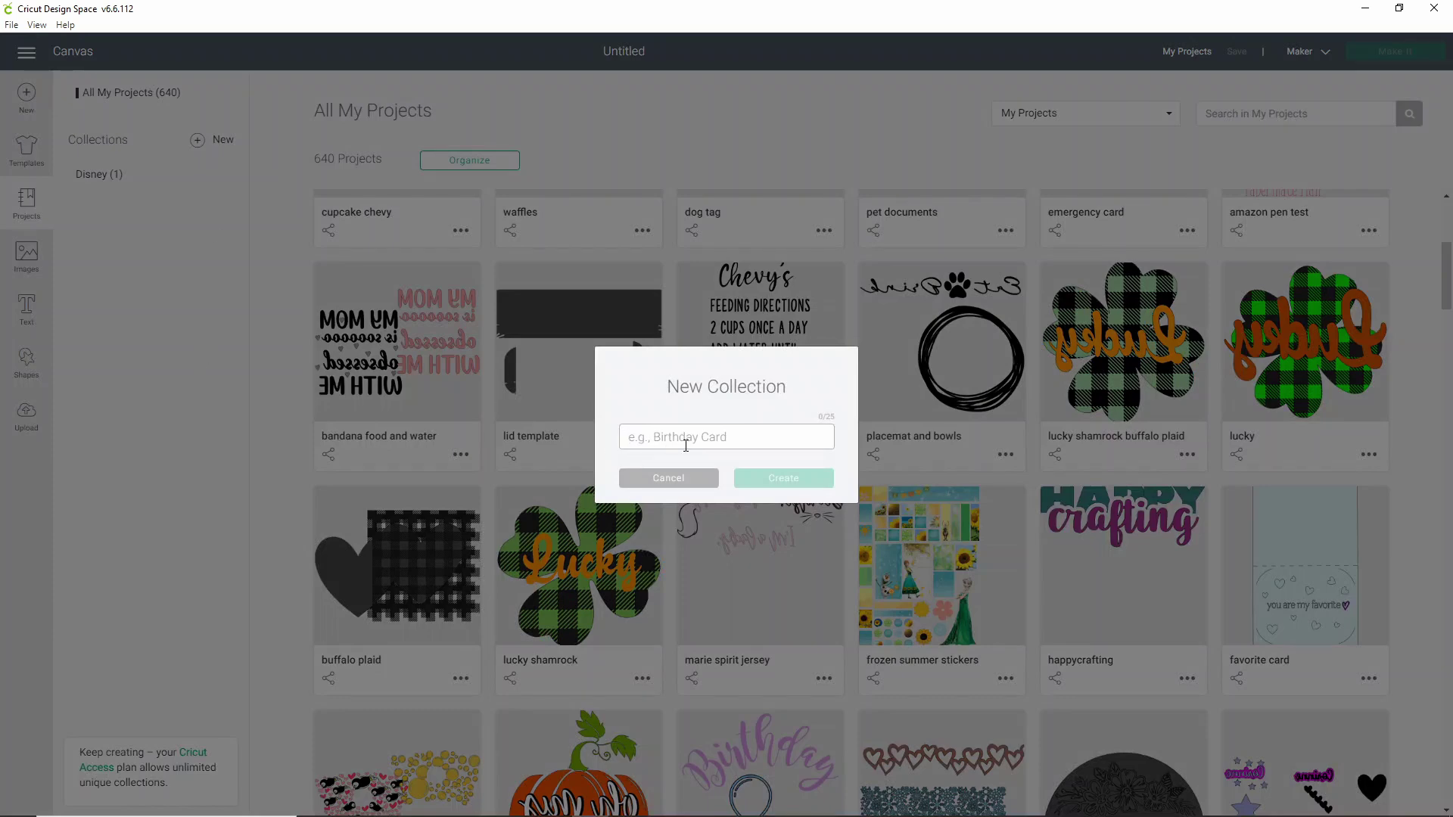
pyautogui.click(691, 477)
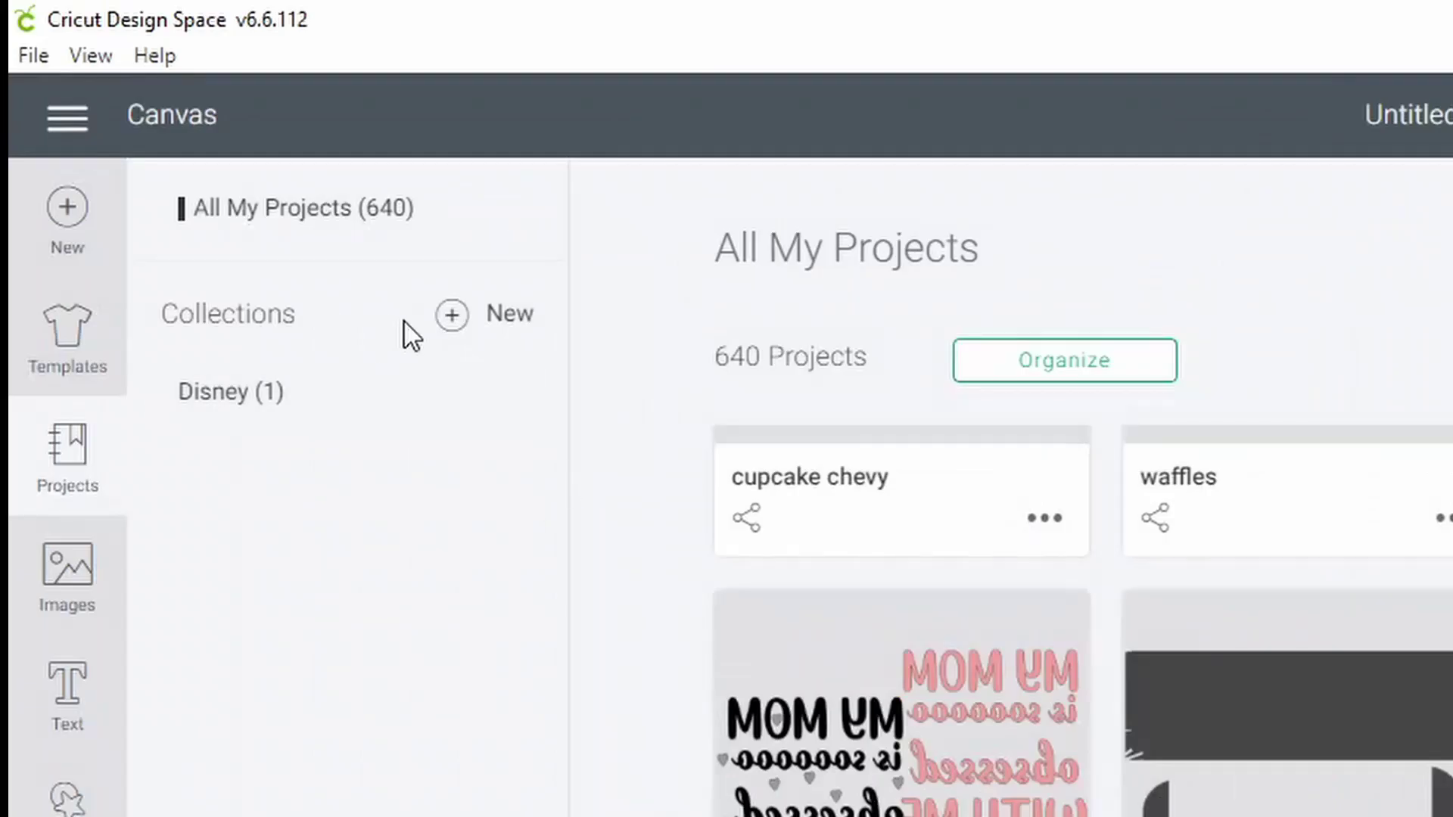
pyautogui.click(452, 313)
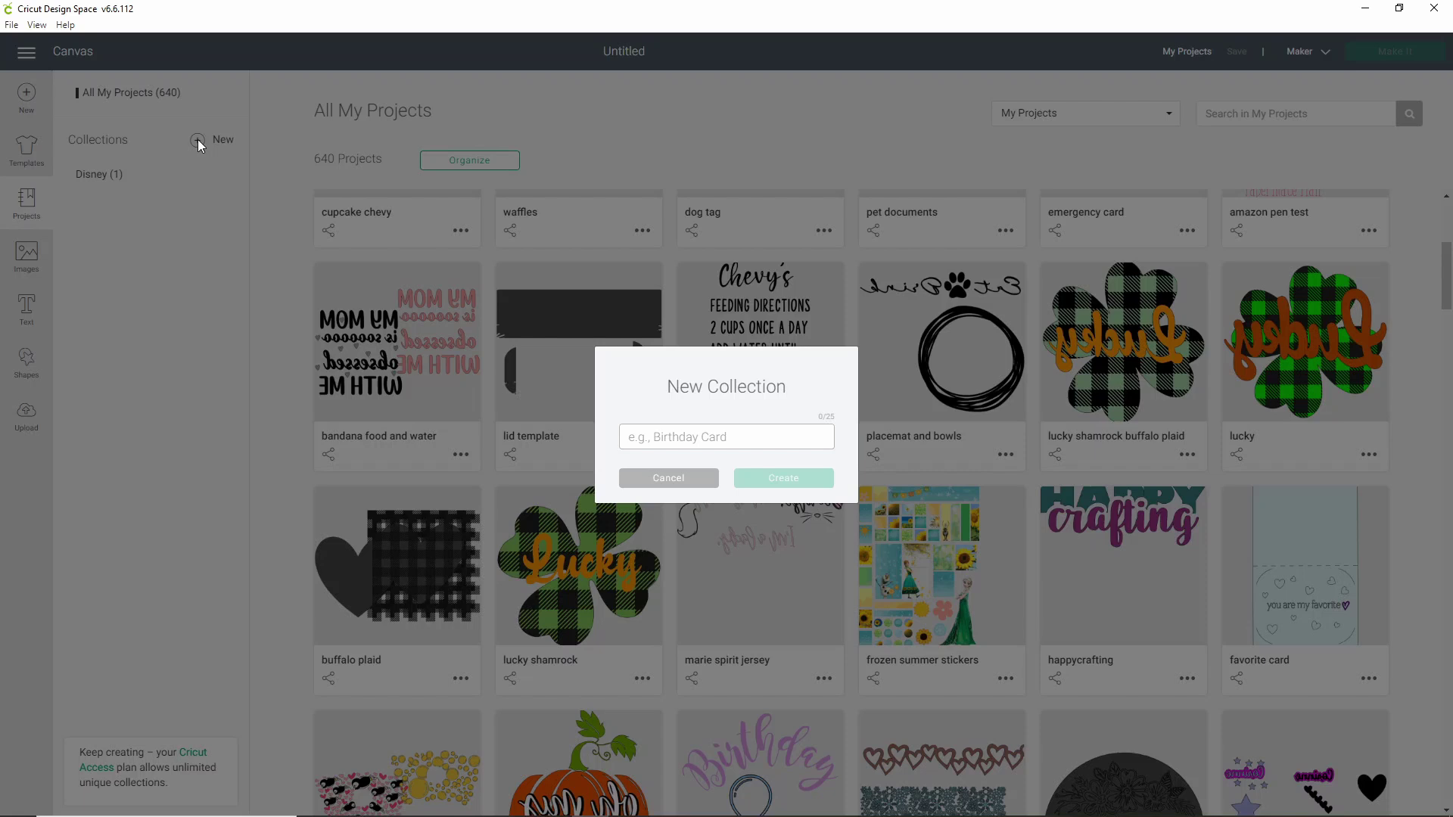
pyautogui.write('cards')
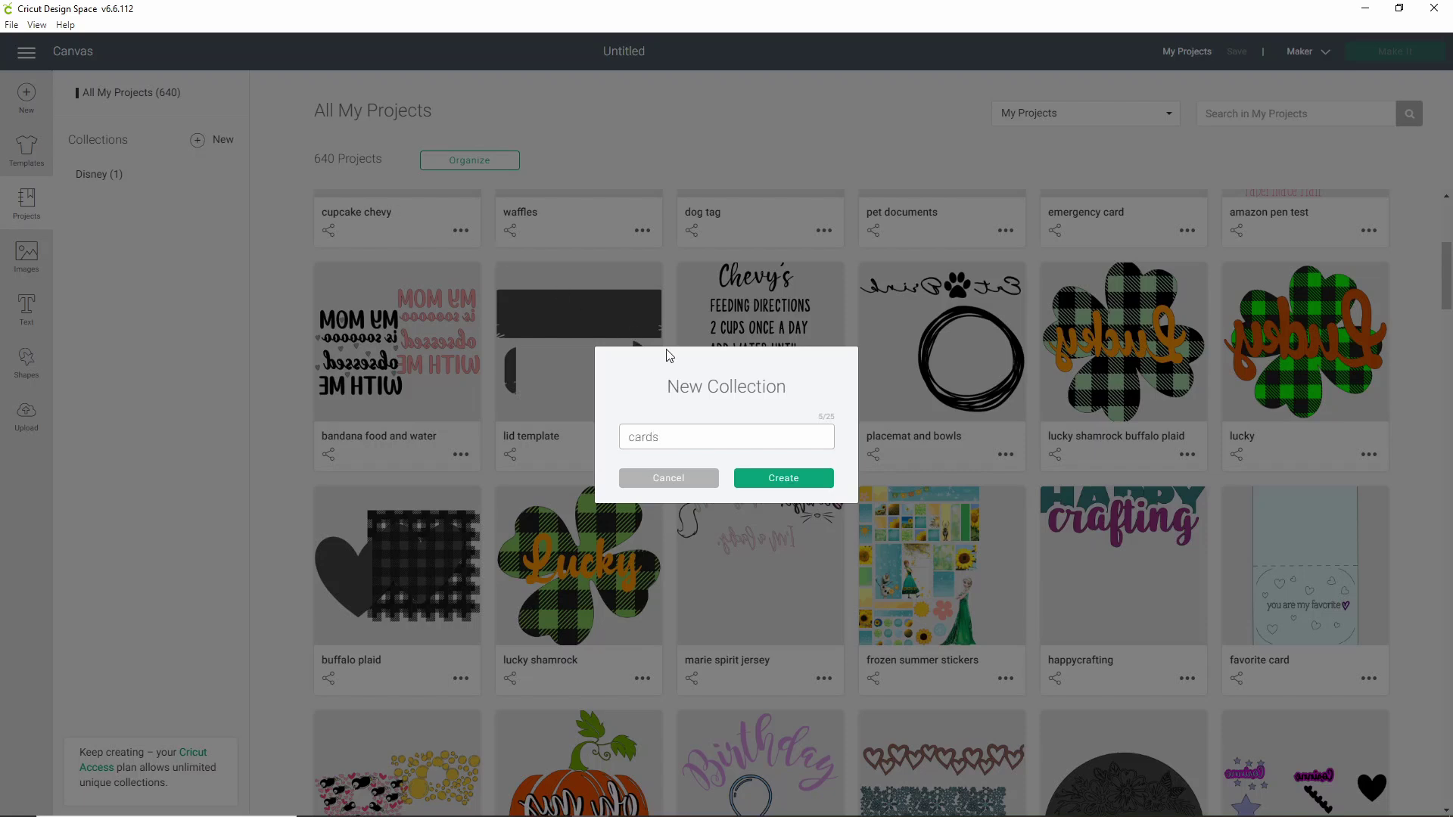
# Step: Create the cards collection and add the favorite card project to it, leaving Disney unticked
pyautogui.click(767, 479)
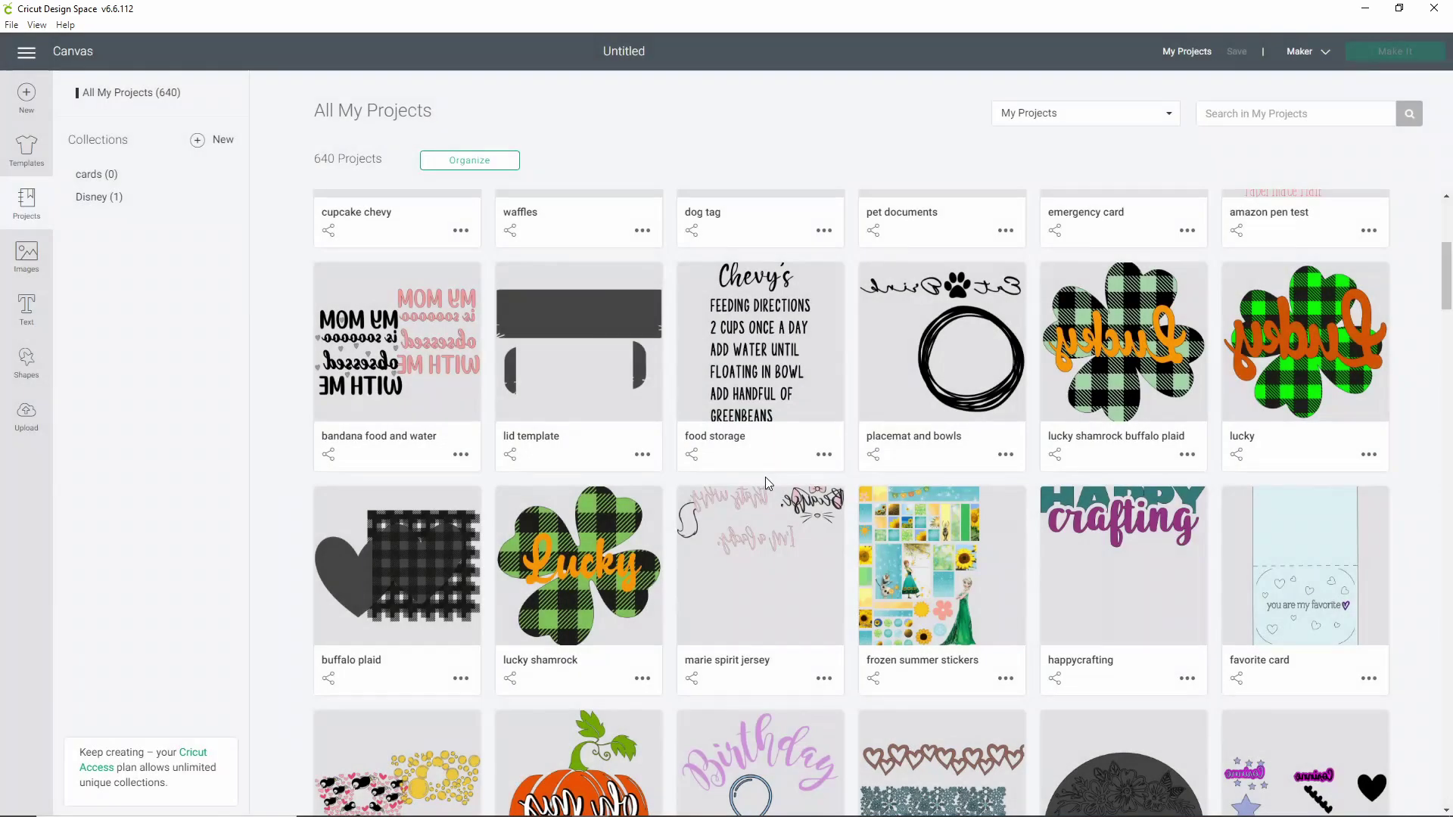
pyautogui.scroll(-1, 1403, 558)
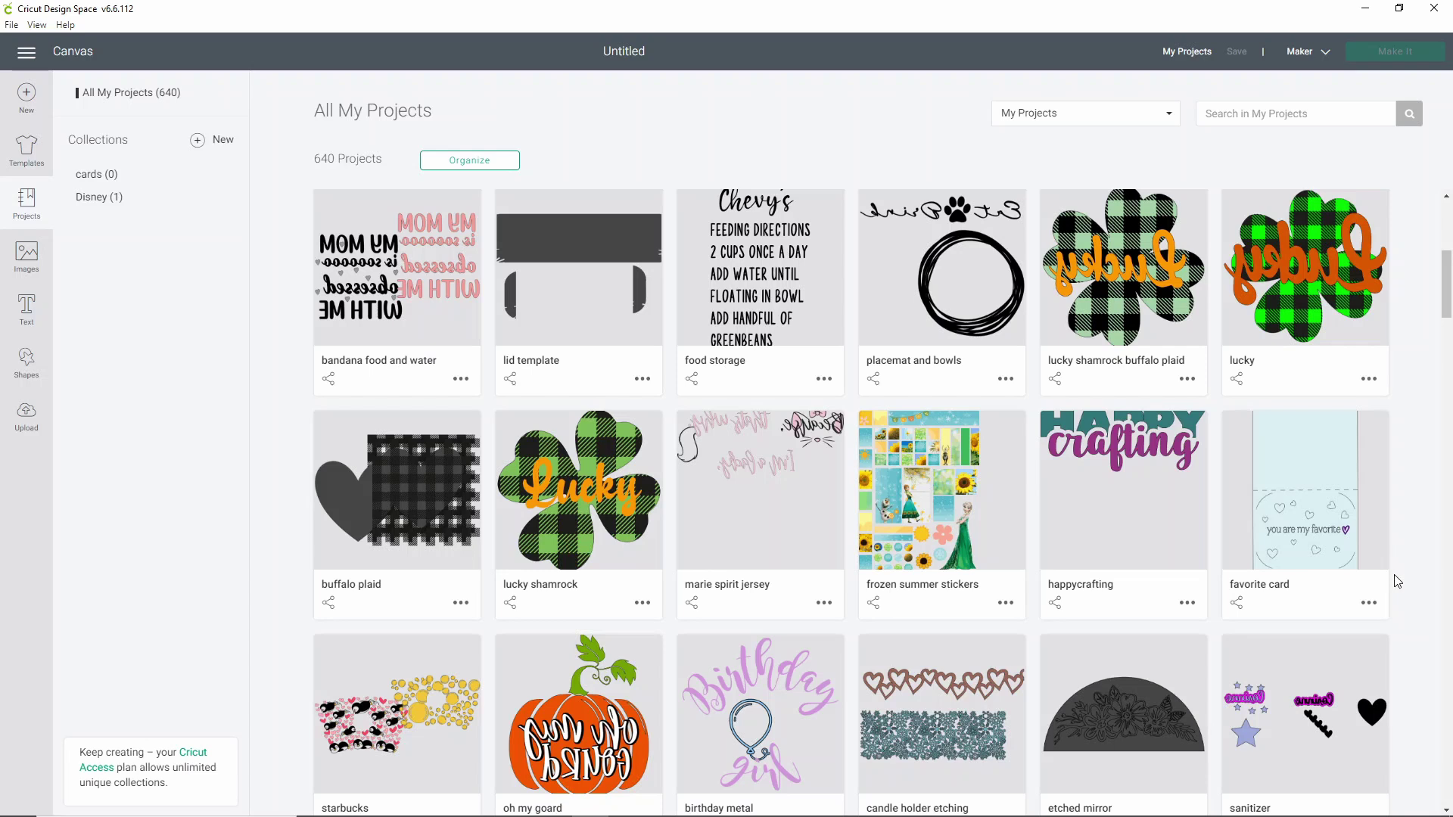
pyautogui.click(1368, 604)
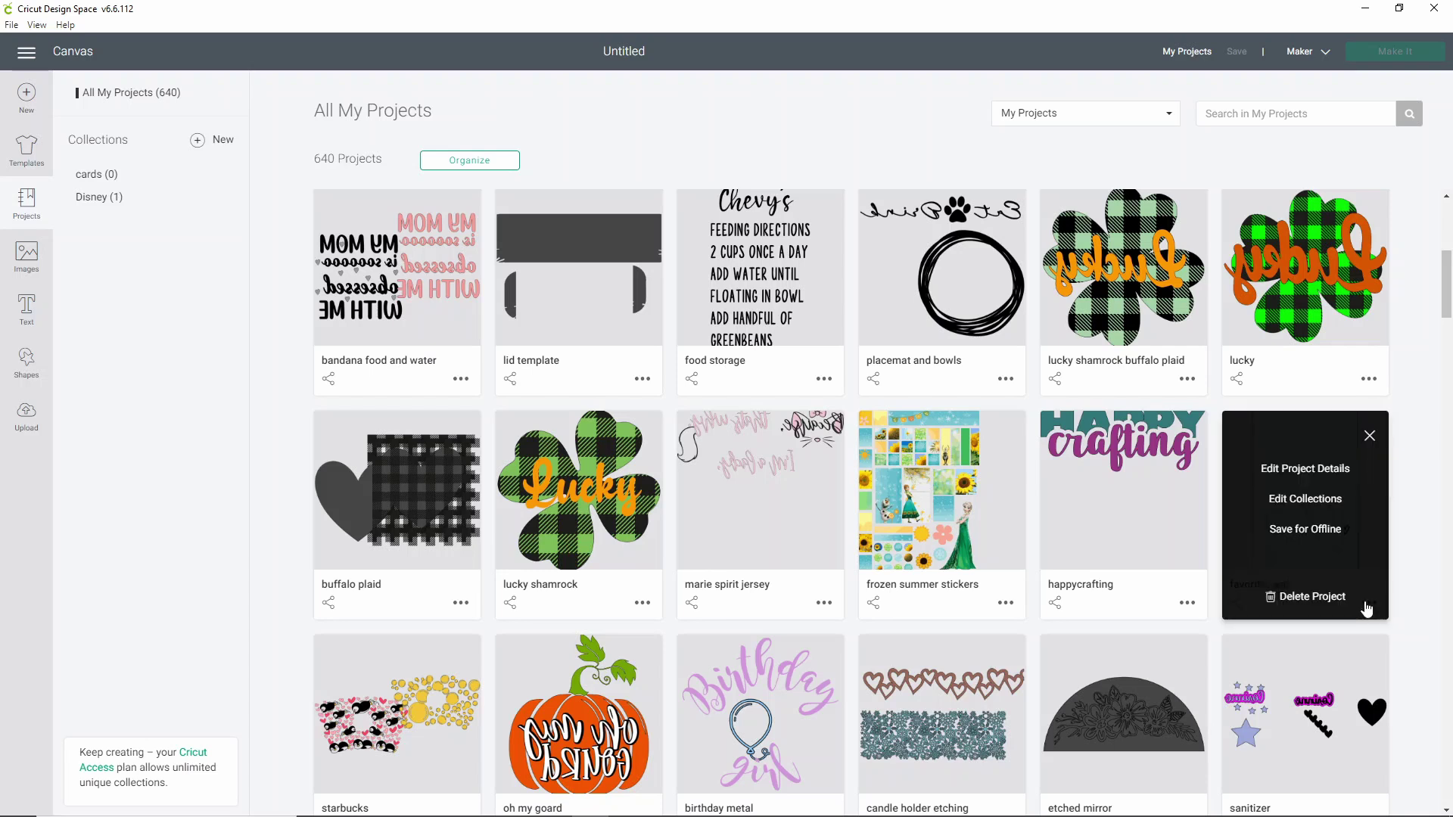
pyautogui.click(1340, 501)
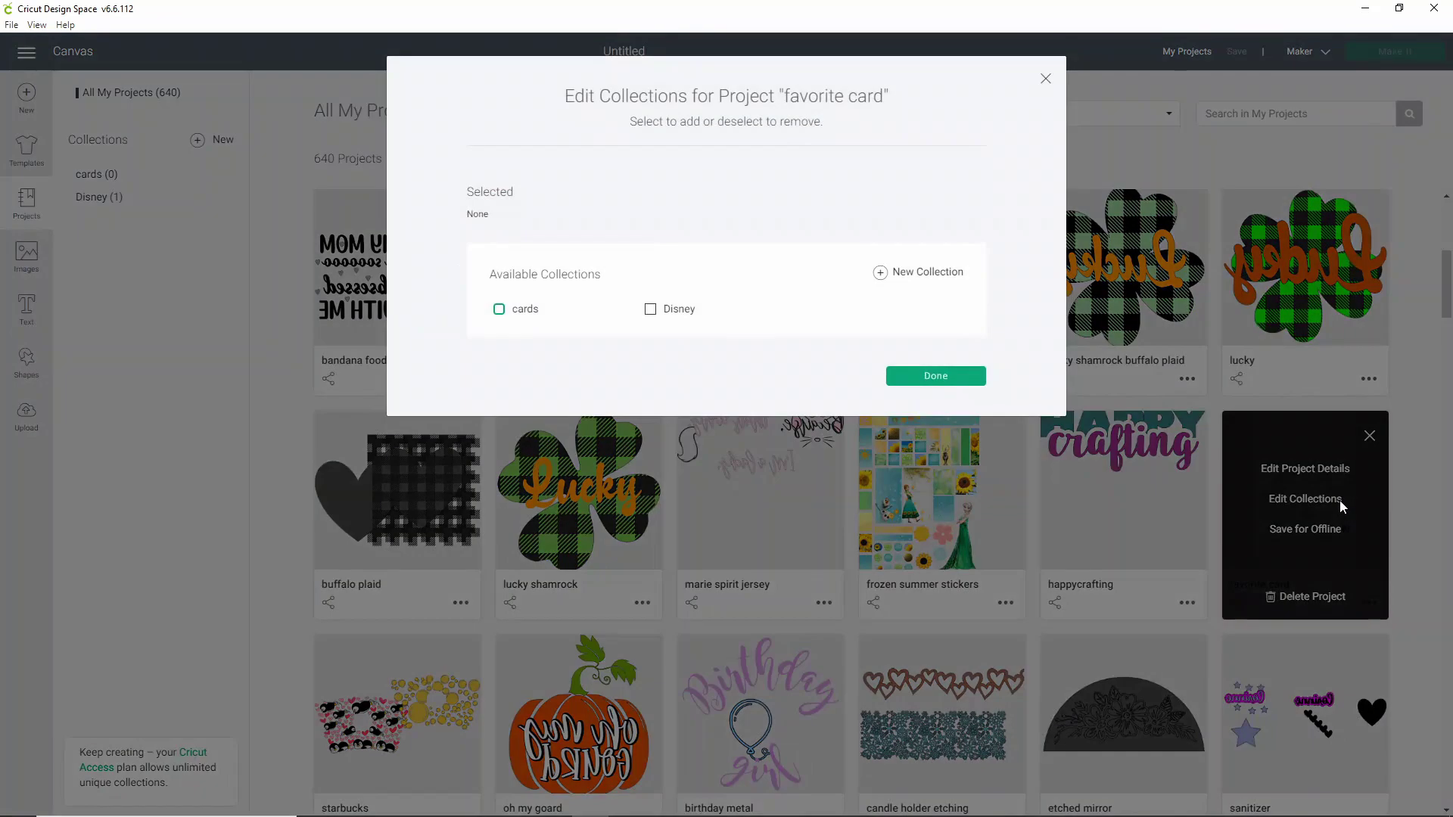
pyautogui.click(498, 309)
pyautogui.click(500, 318)
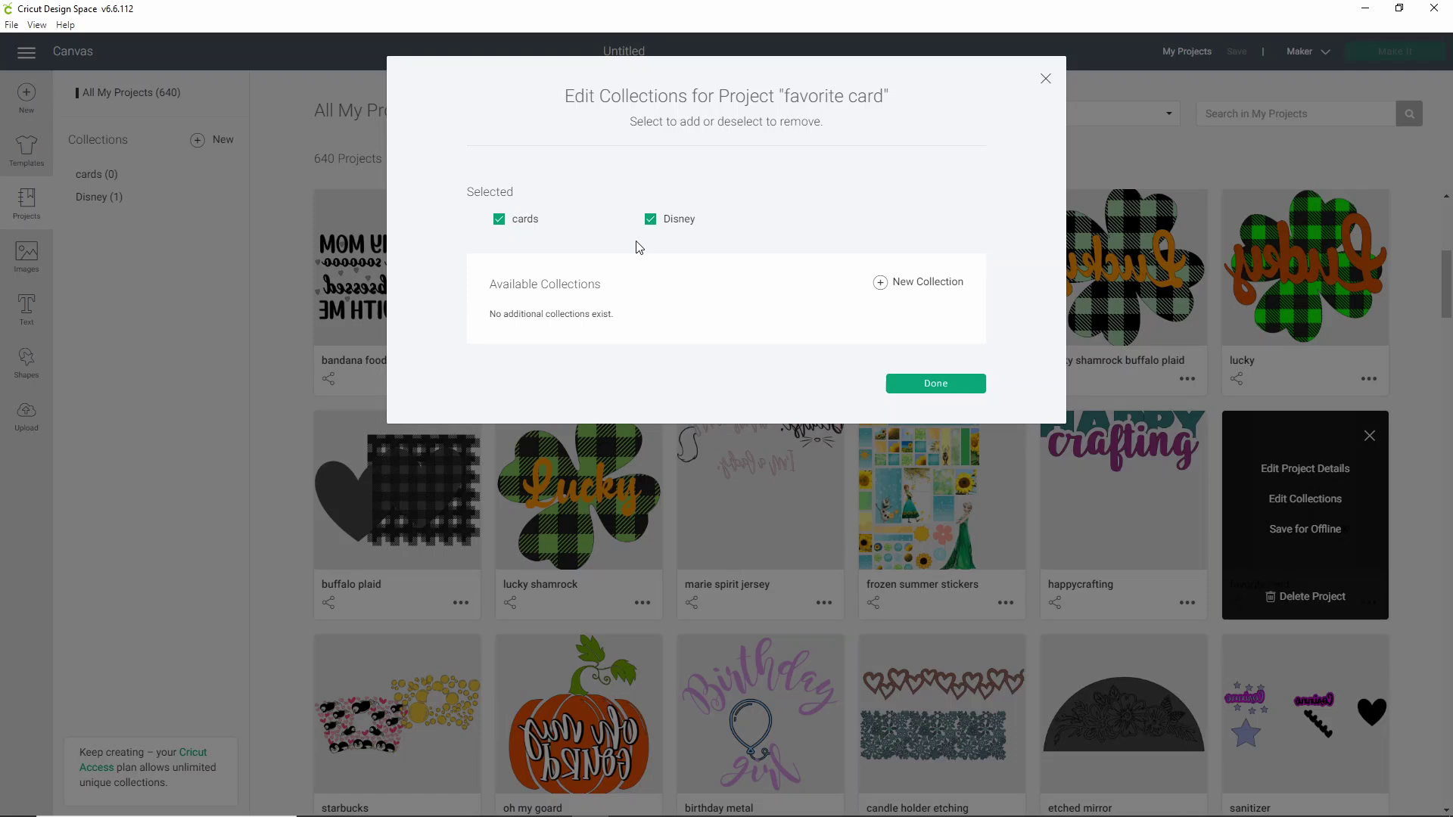
pyautogui.click(650, 221)
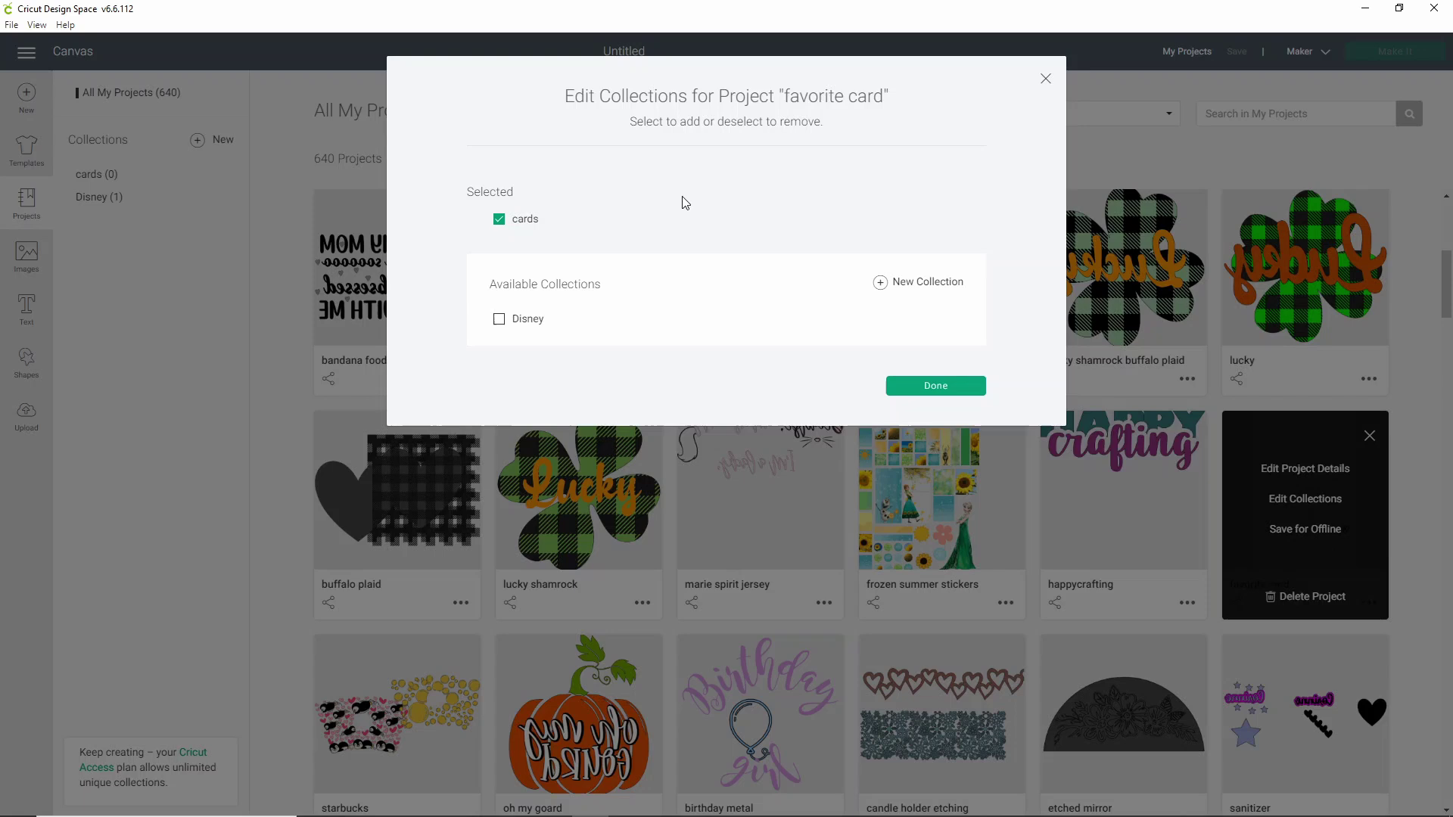
pyautogui.click(932, 387)
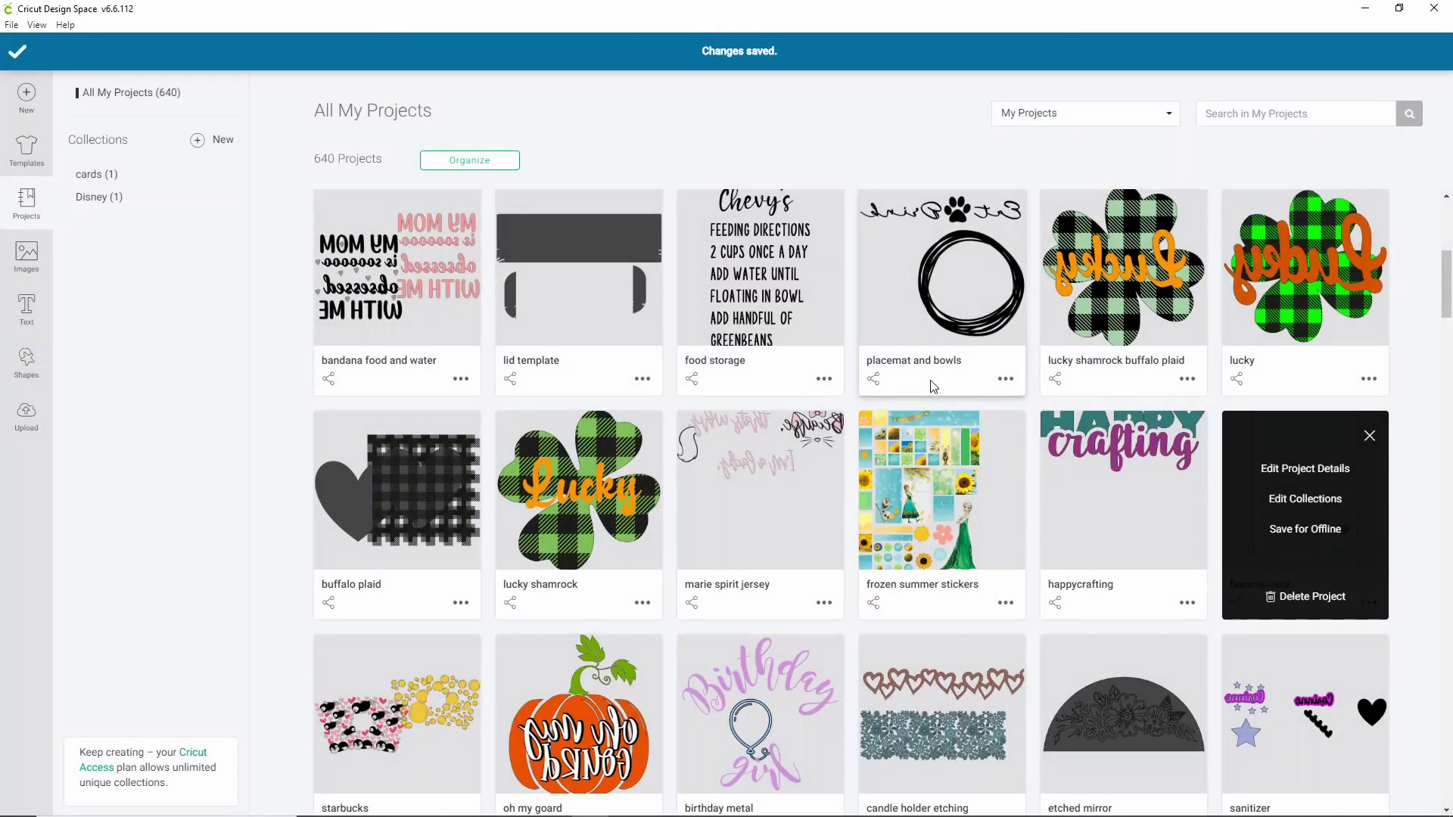
# Step: Make a new 'Pet projects' collection from the placemat and bowls project's collection settings and save it there
pyautogui.click(1006, 379)
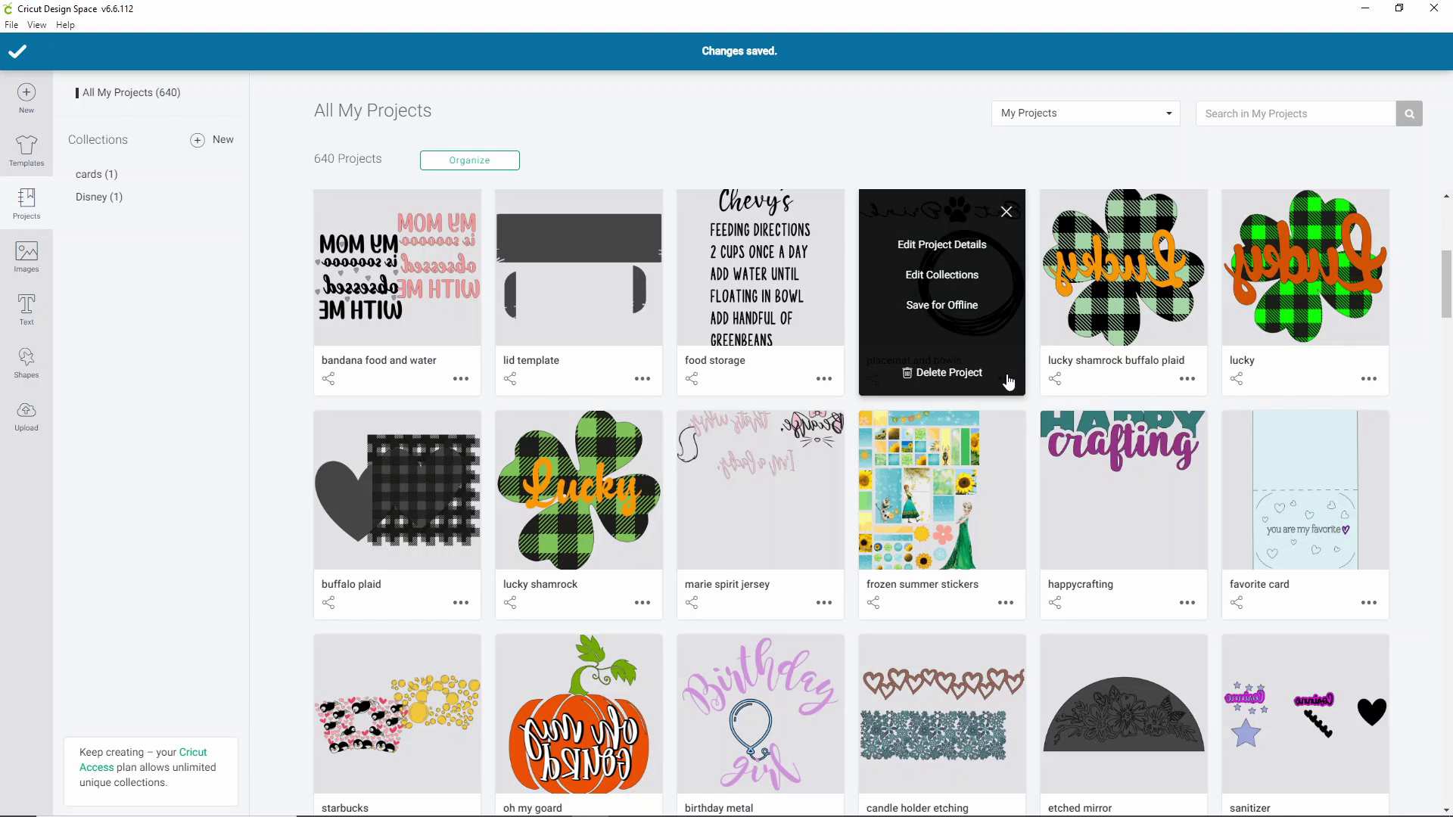
pyautogui.click(981, 277)
pyautogui.click(882, 273)
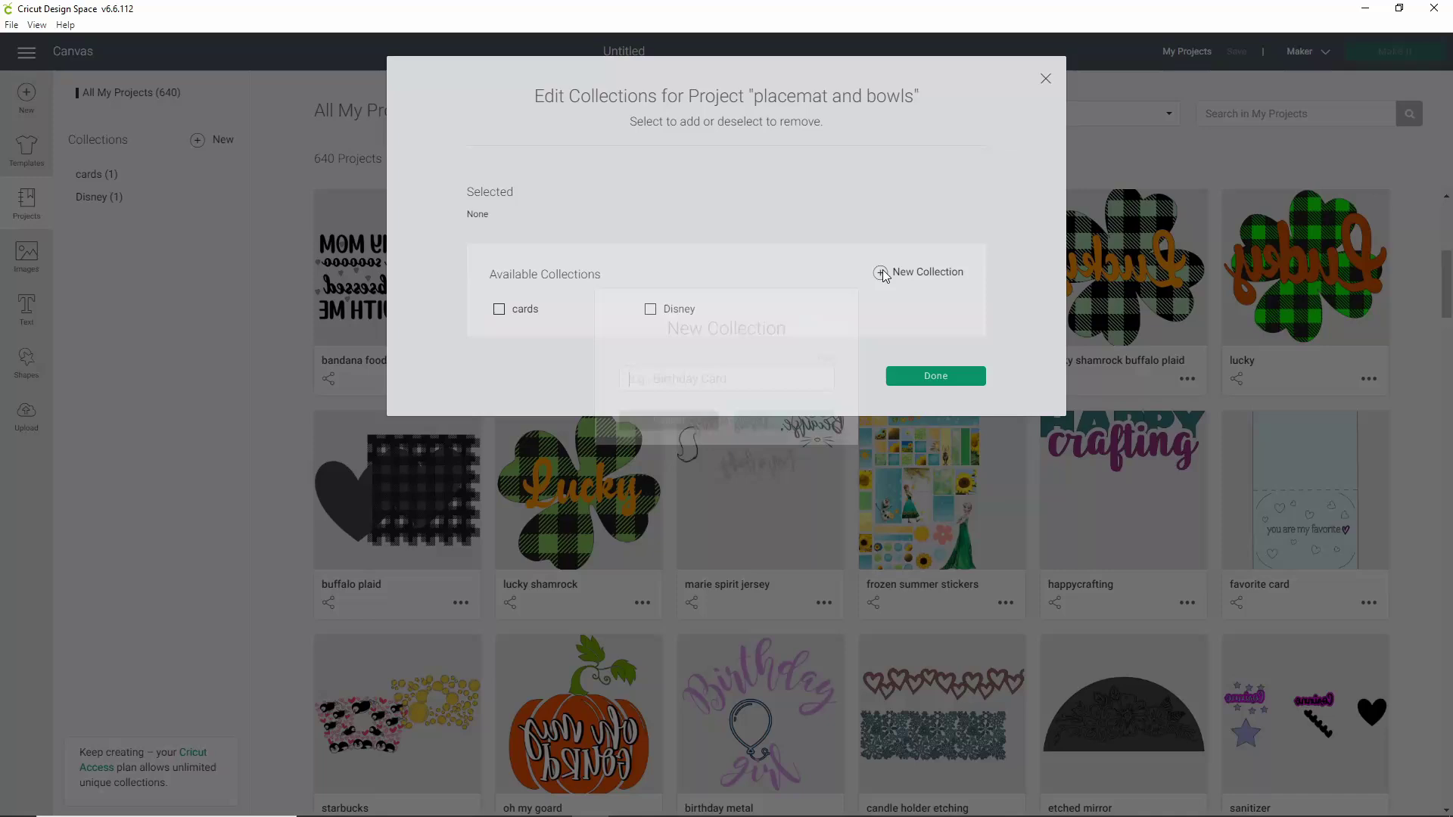
pyautogui.write('Pet ')
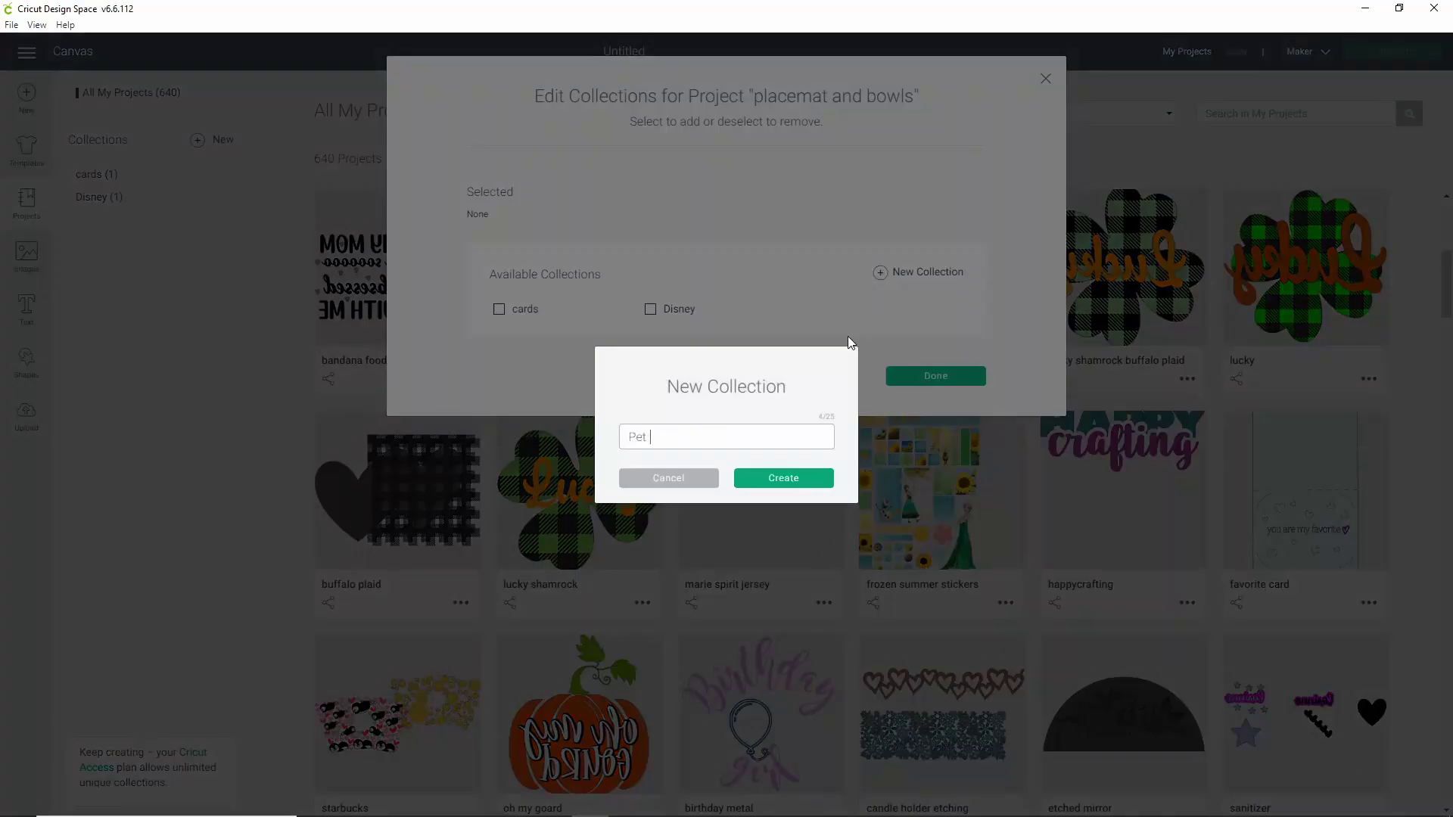
pyautogui.write('projects')
pyautogui.click(802, 481)
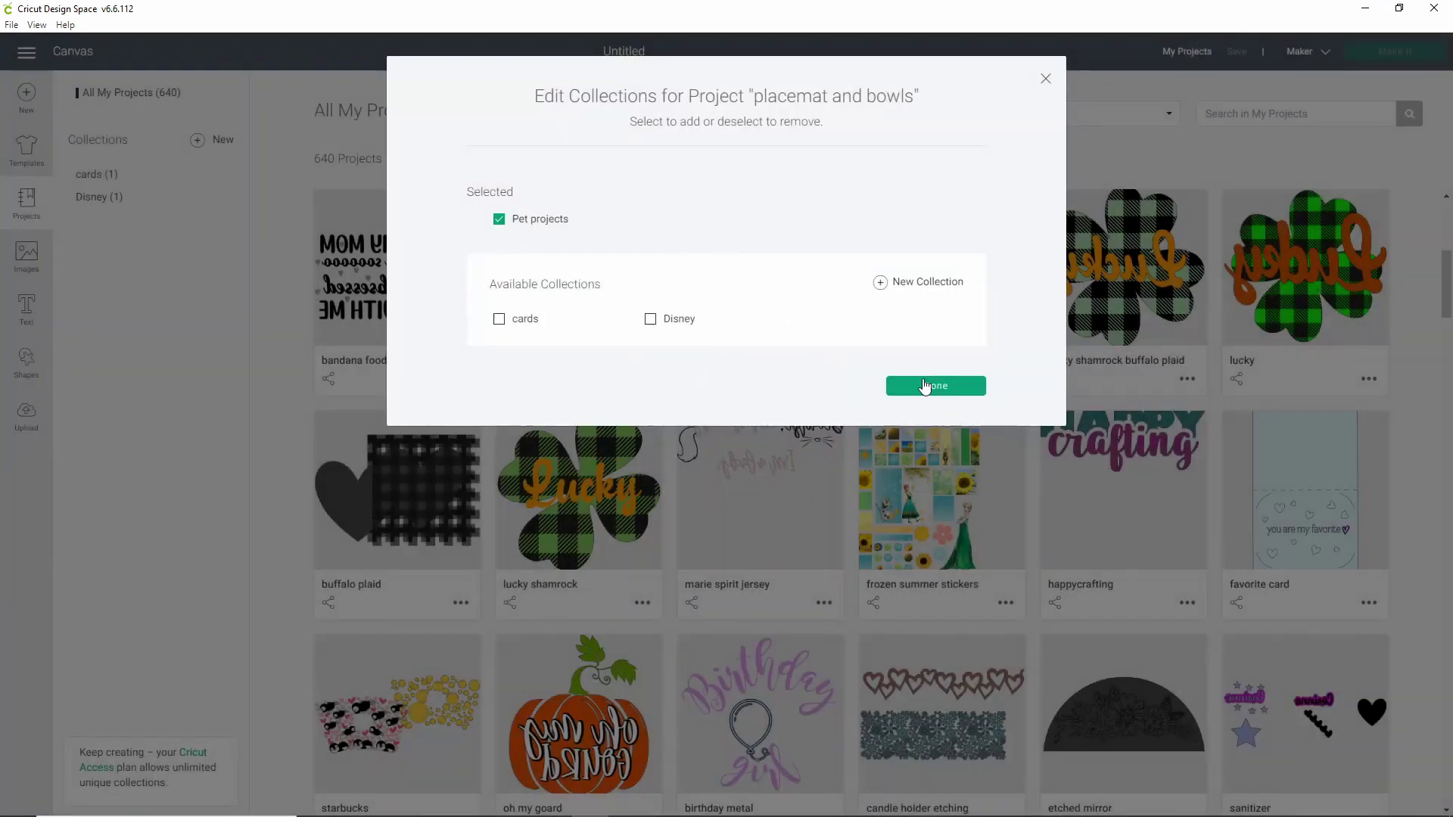
pyautogui.click(929, 389)
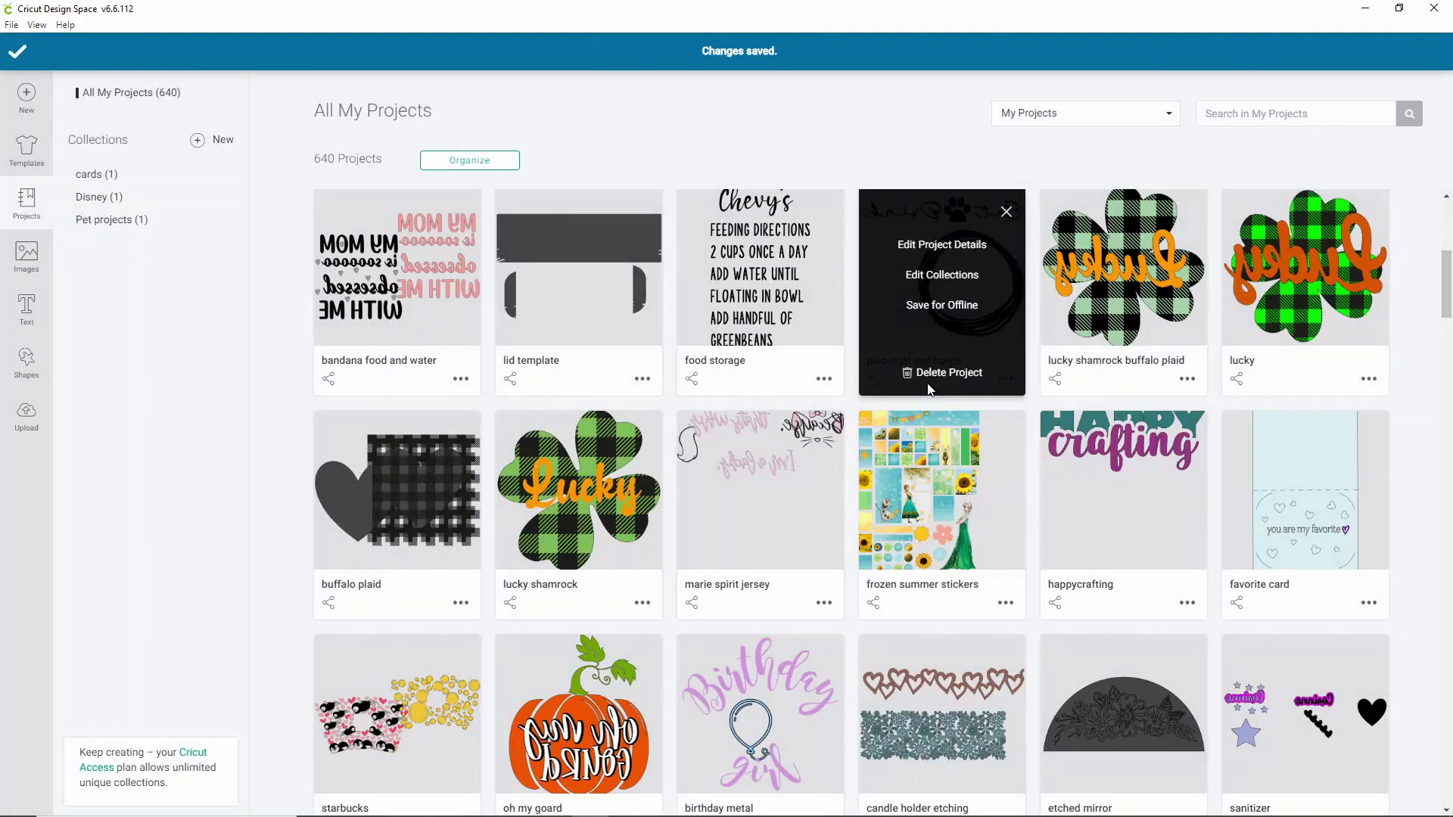
# Step: Add the Disney Shadow box and skeleton mickey projects to the Disney collection
pyautogui.scroll(-1, 805, 452)
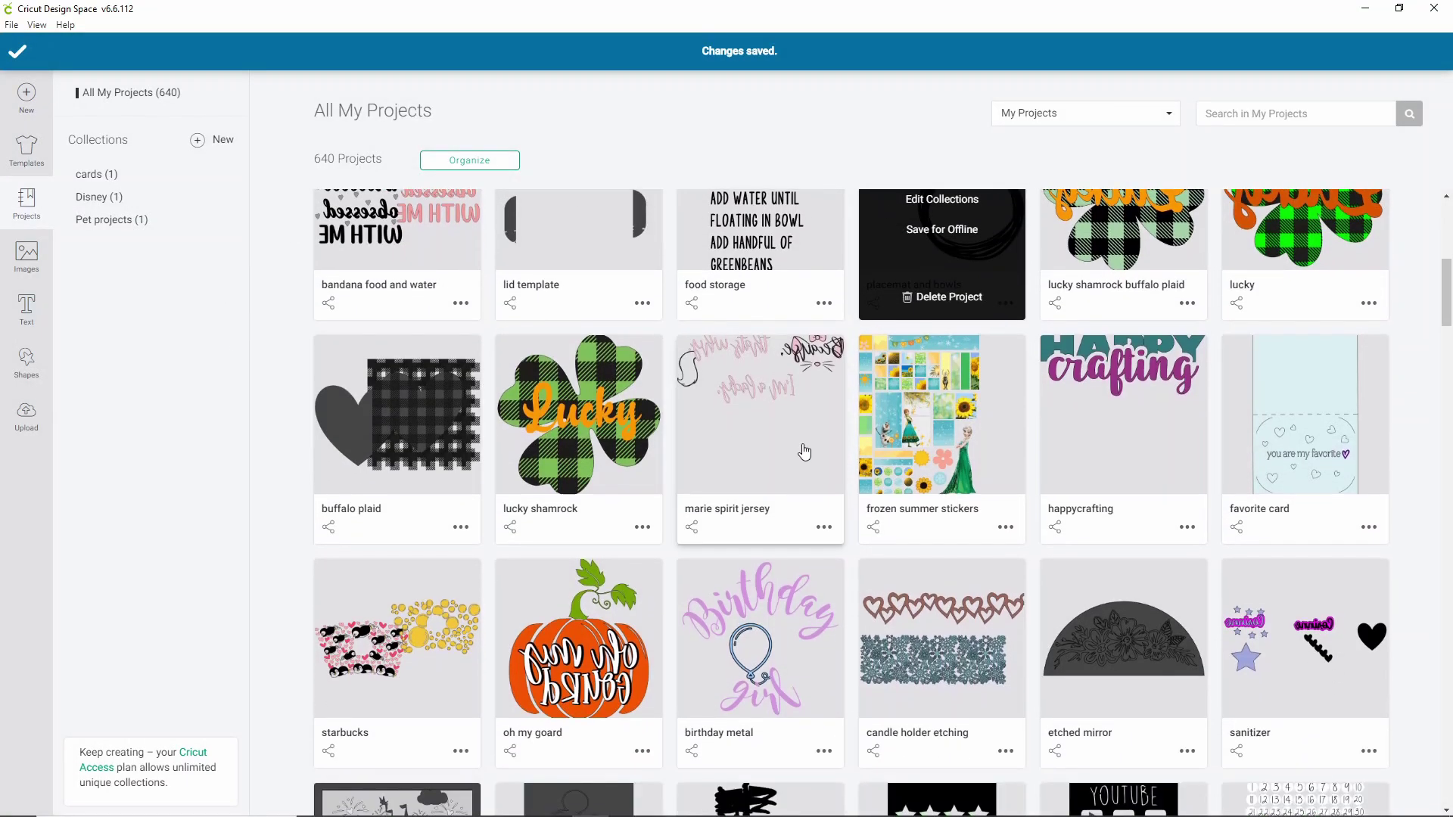
pyautogui.scroll(-4, 804, 451)
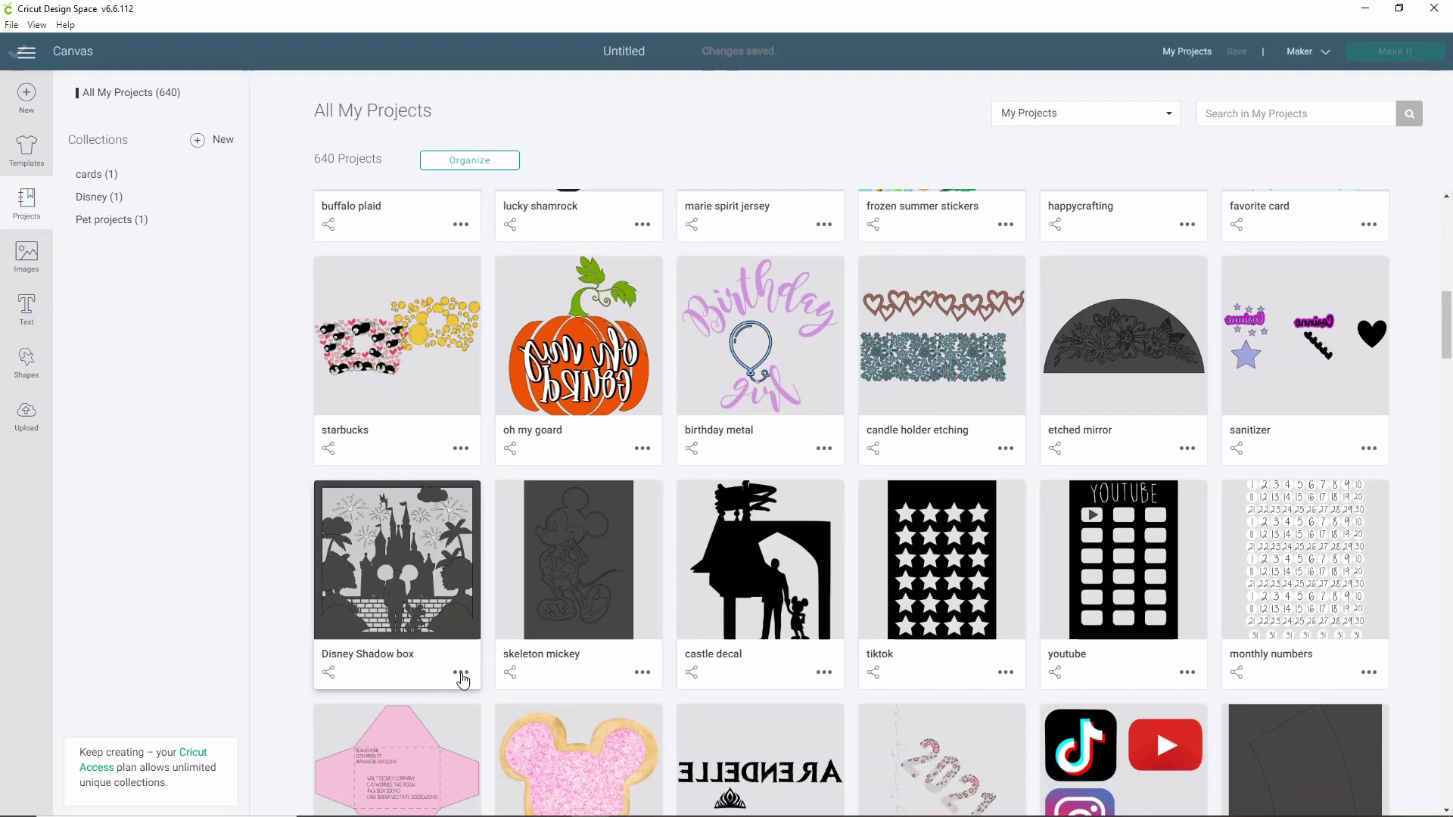
pyautogui.click(460, 673)
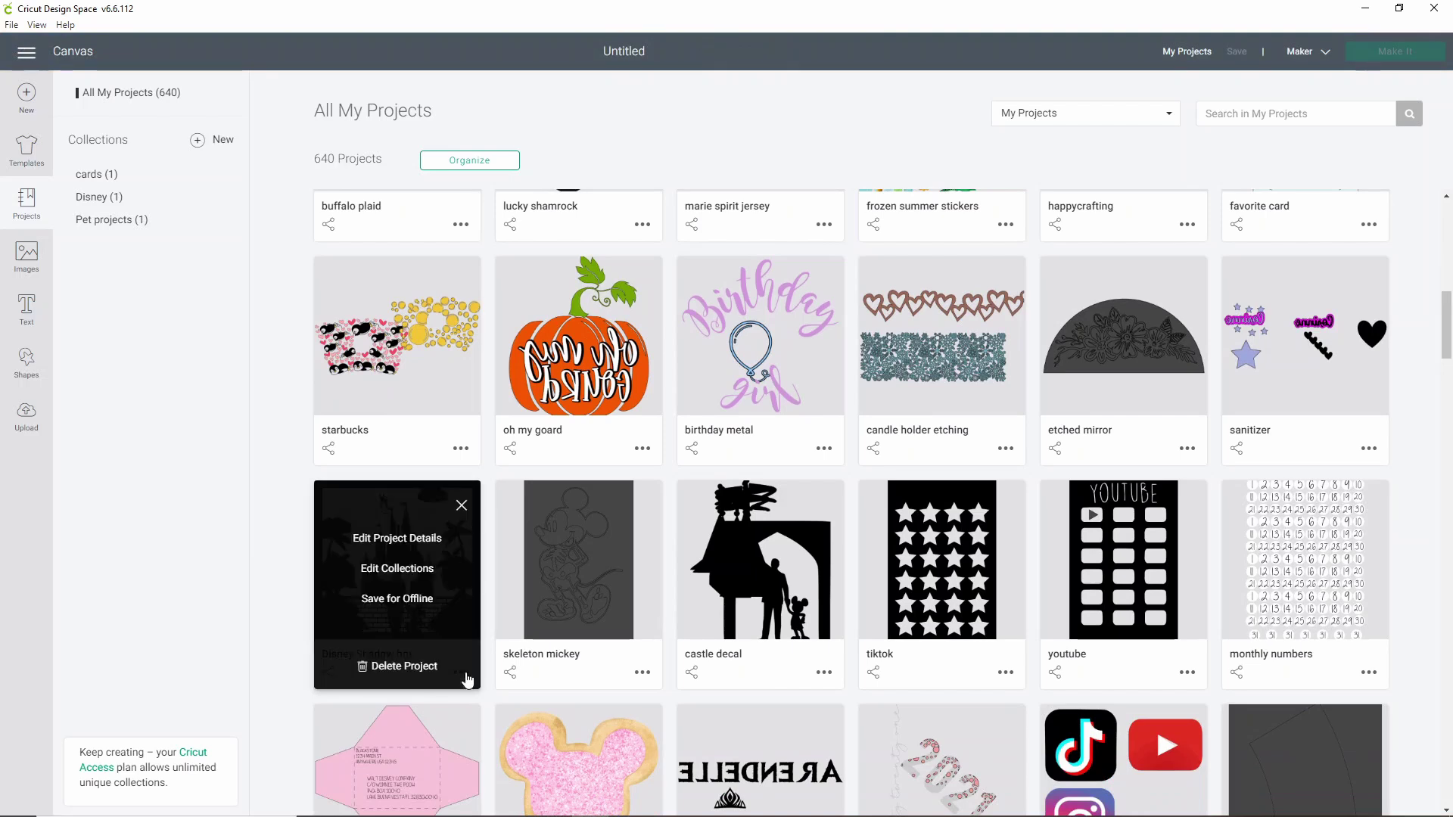
pyautogui.click(429, 572)
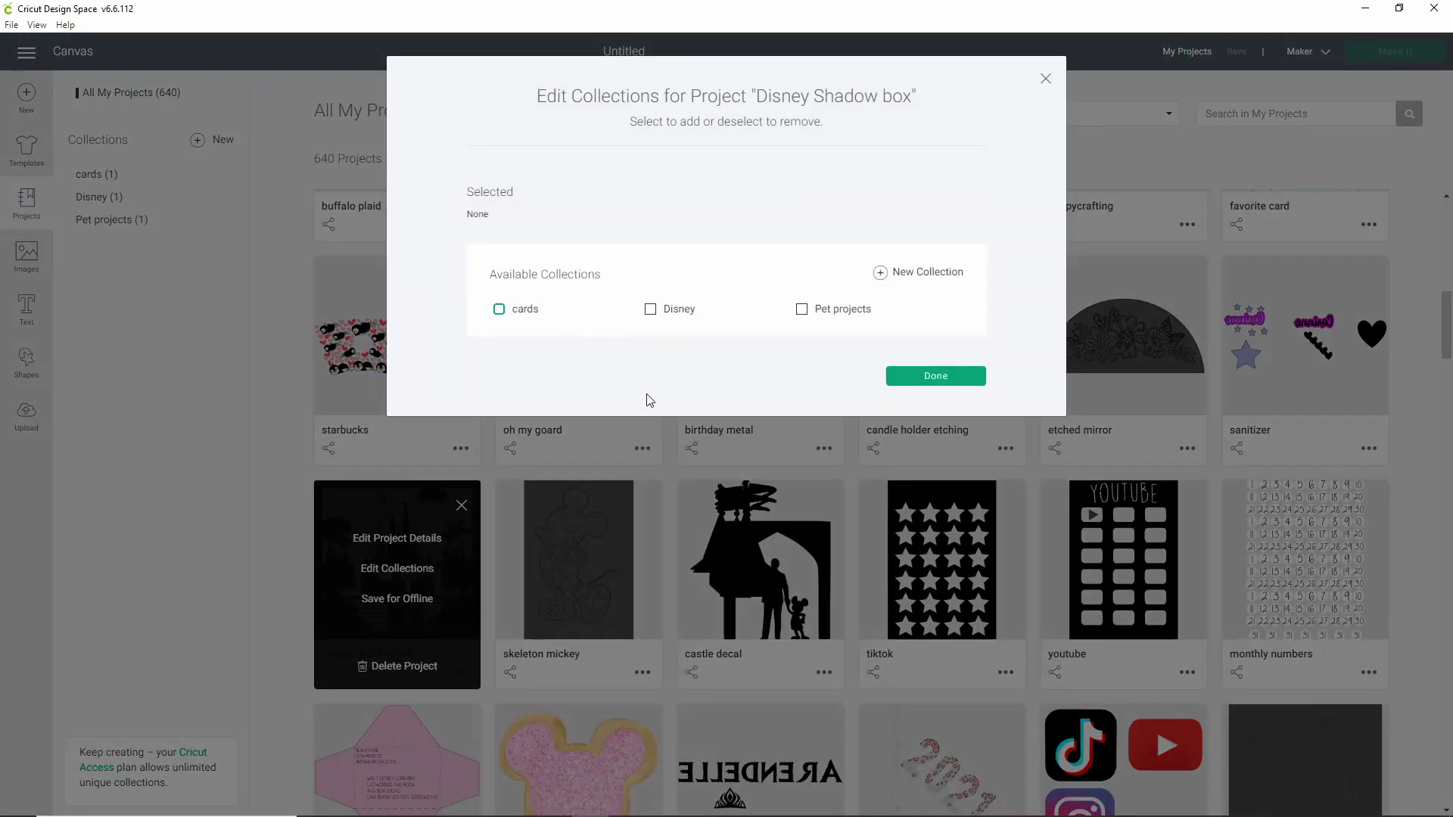
pyautogui.click(687, 321)
pyautogui.click(946, 382)
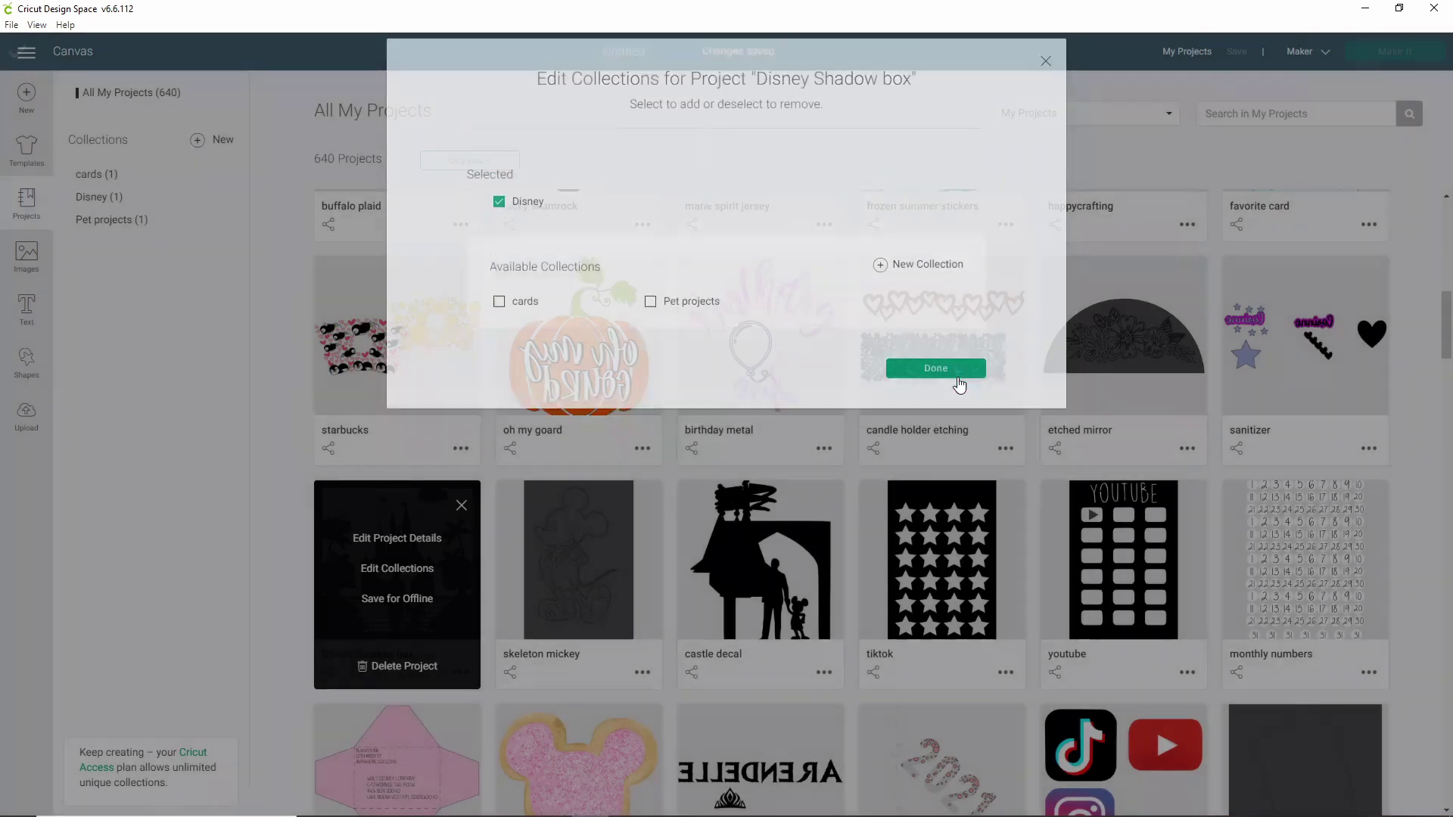
pyautogui.click(652, 674)
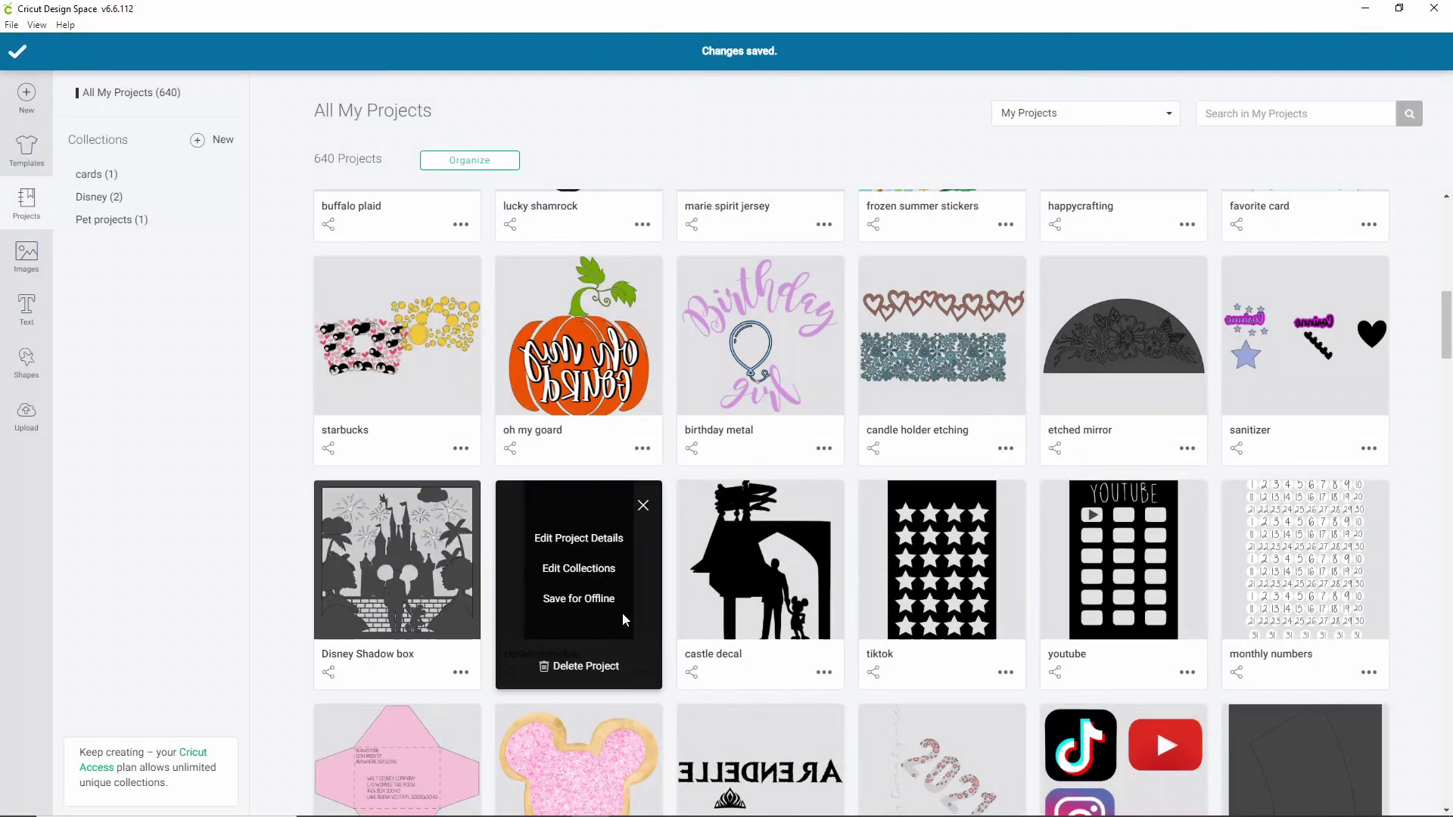
pyautogui.click(615, 571)
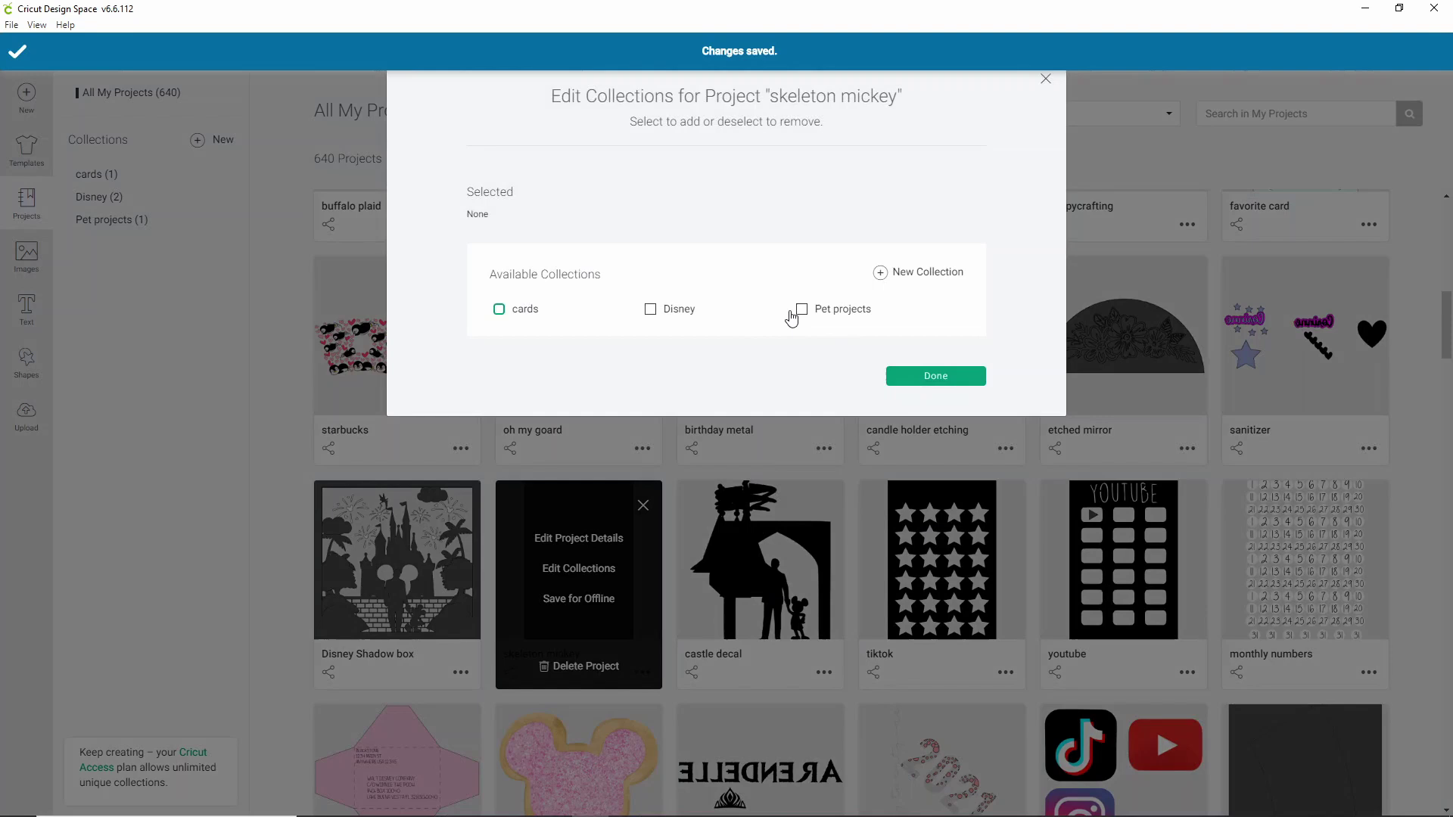
pyautogui.click(672, 315)
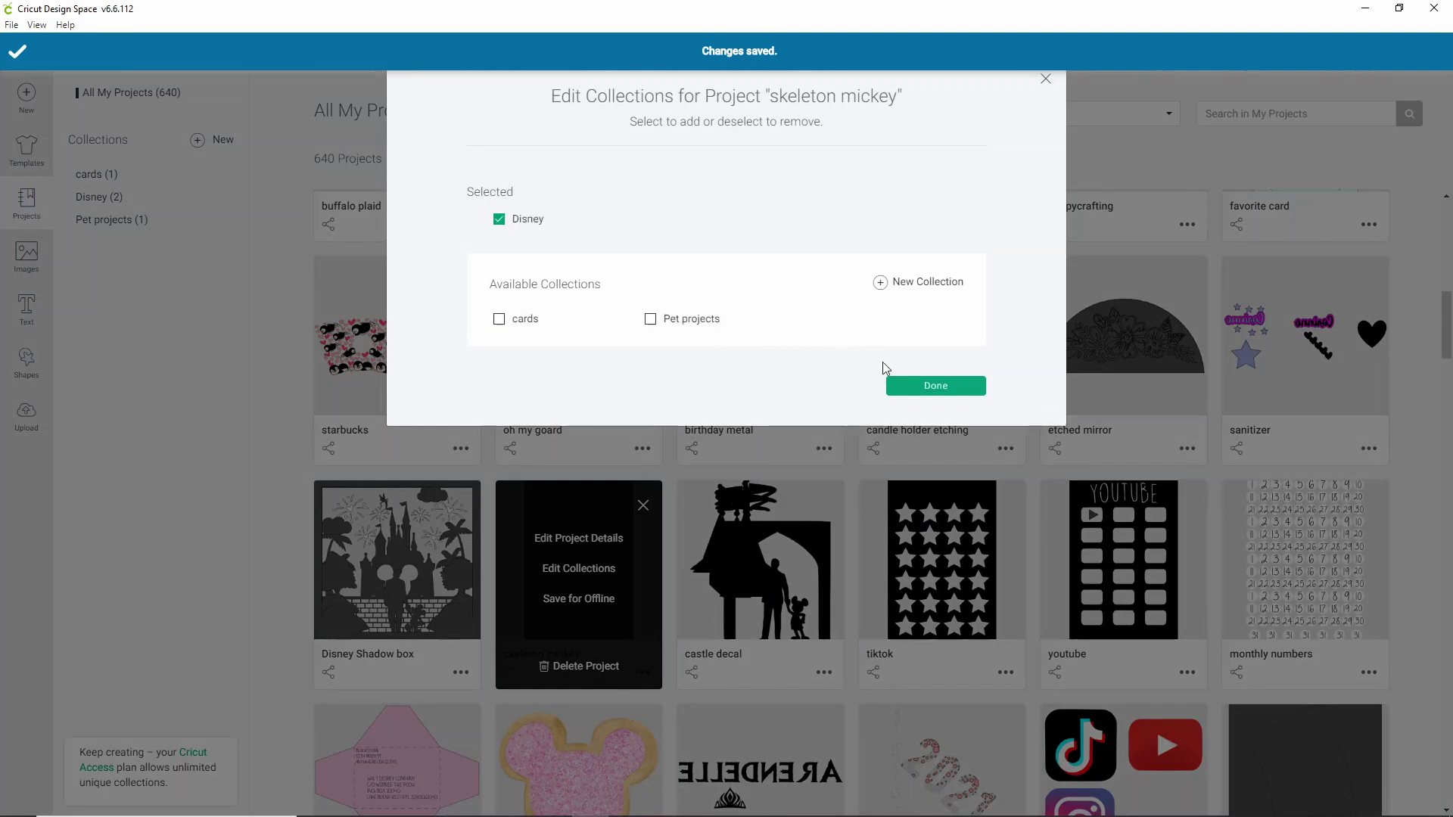
pyautogui.click(935, 385)
# Step: Add the castle decal, mickey and frozen projects to the Disney collection
pyautogui.click(823, 675)
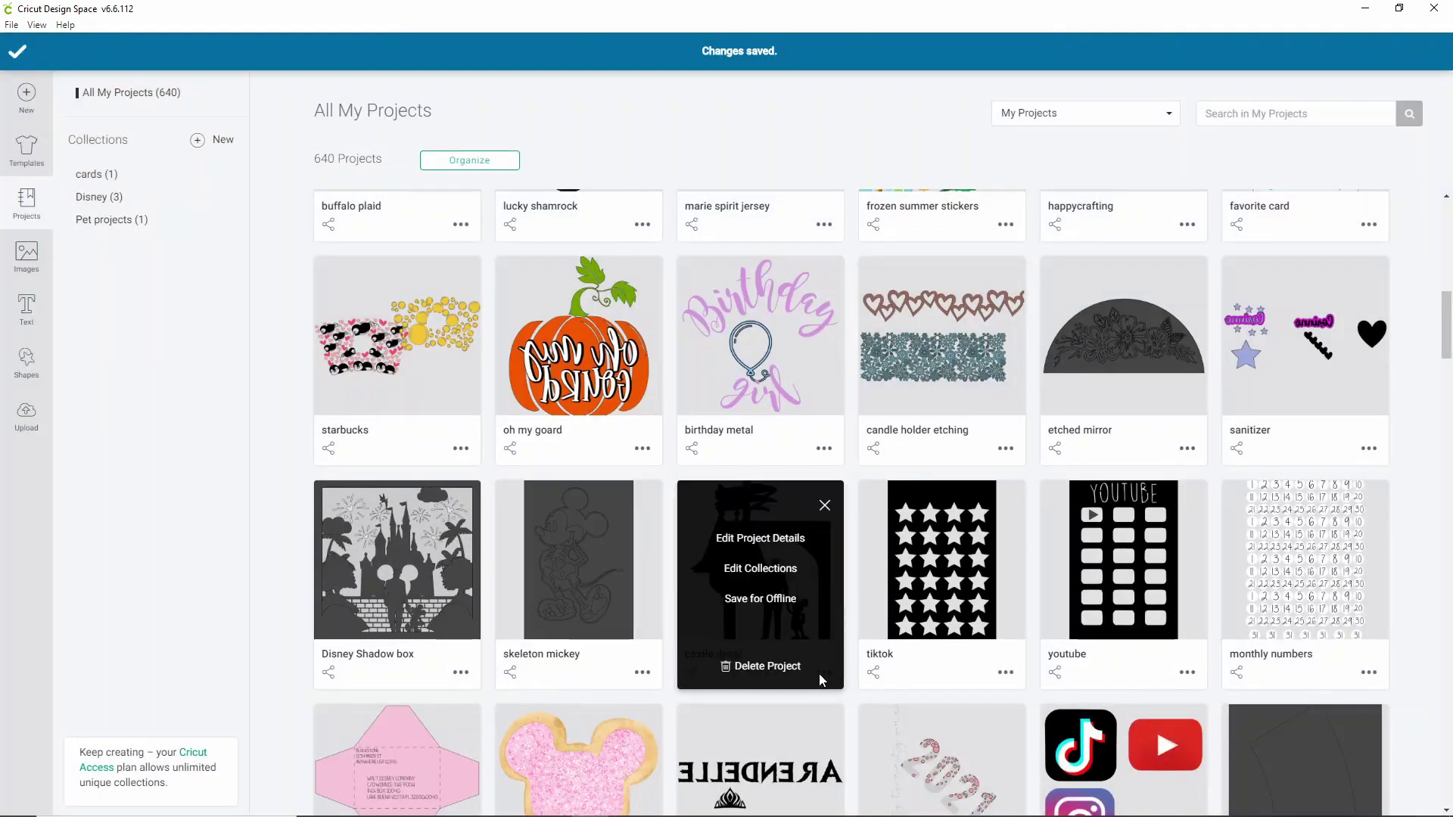
pyautogui.click(768, 574)
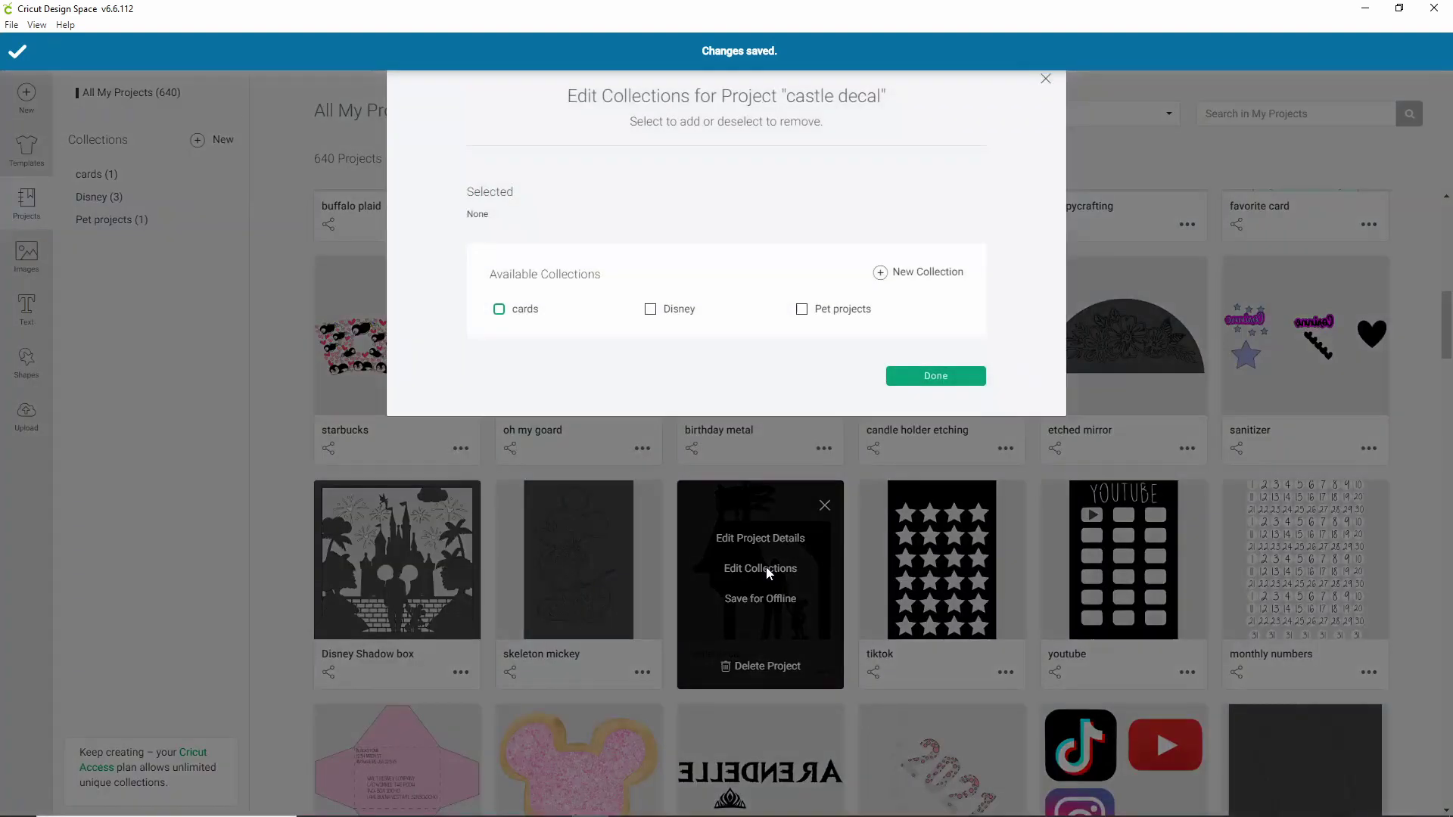
pyautogui.click(650, 310)
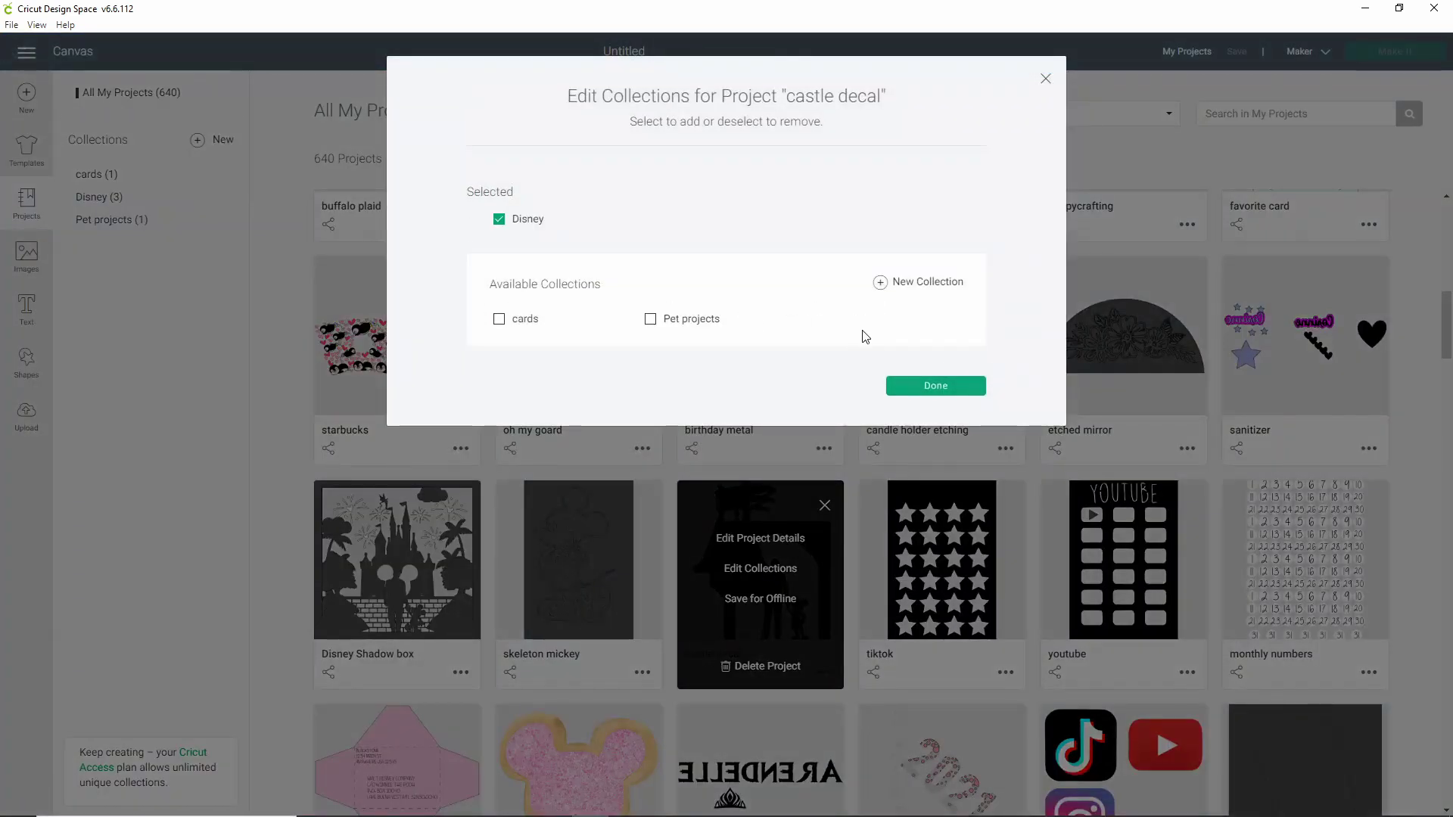
pyautogui.click(908, 385)
pyautogui.scroll(-3, 739, 510)
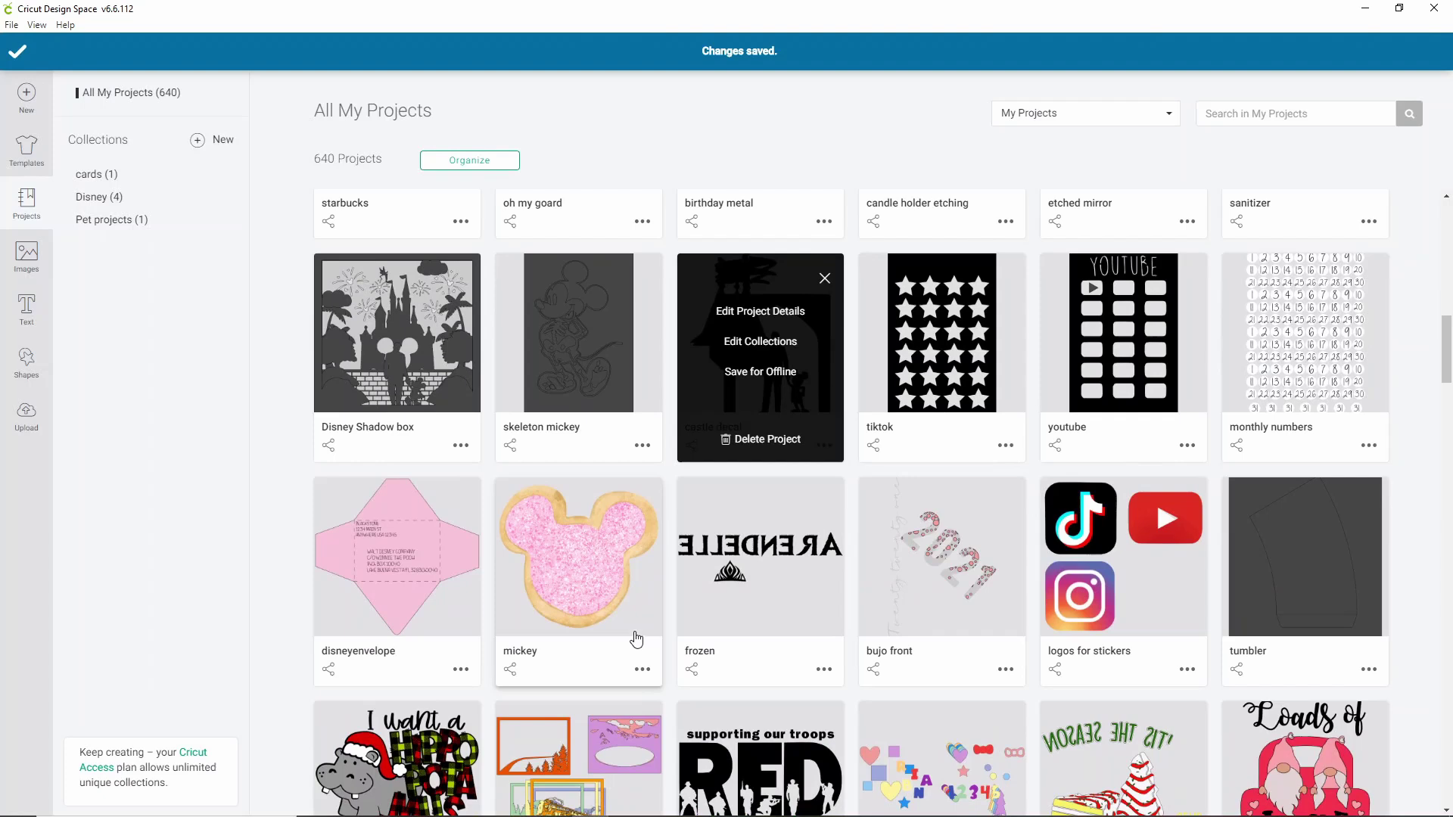
pyautogui.click(642, 672)
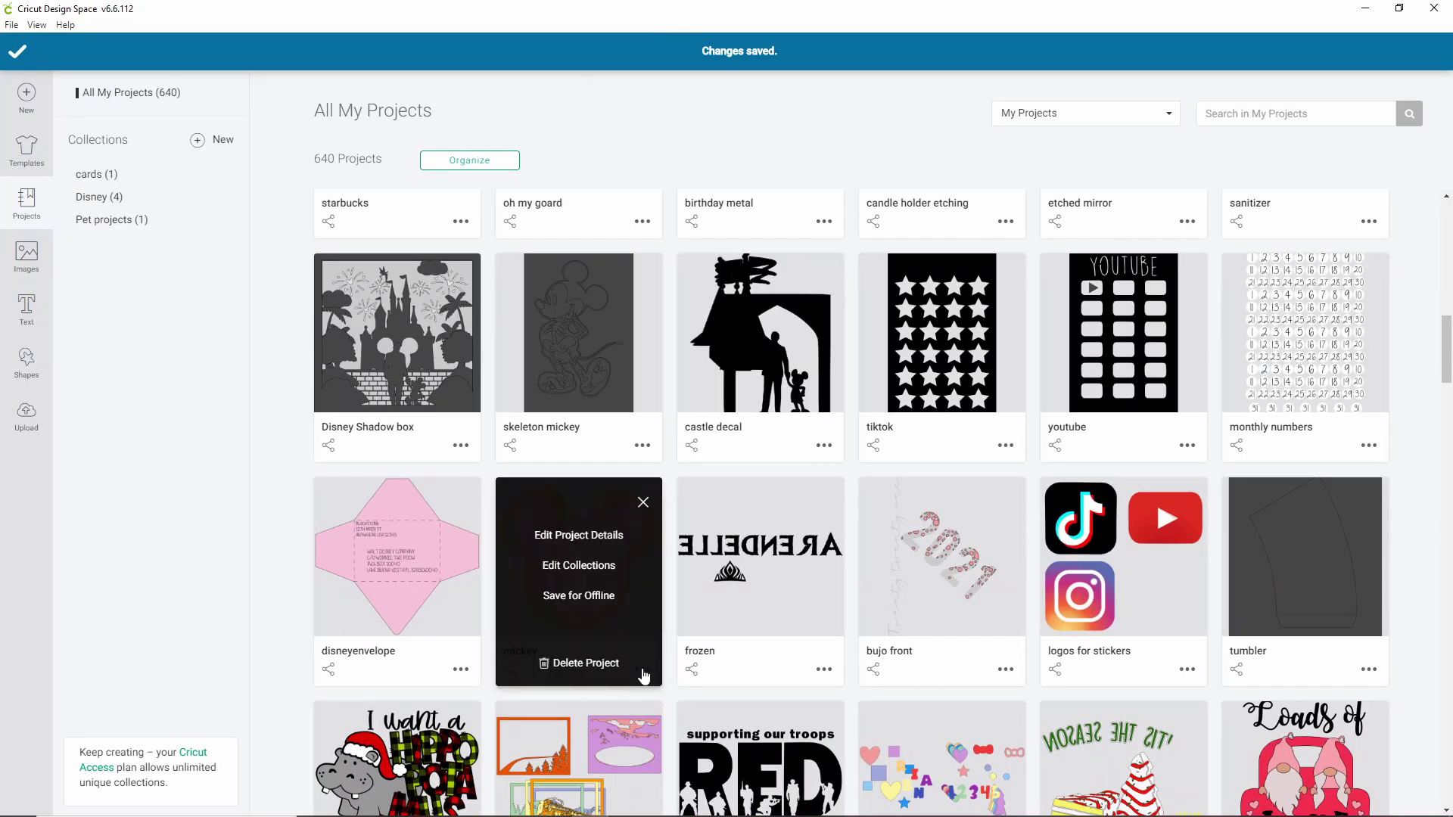
pyautogui.click(579, 566)
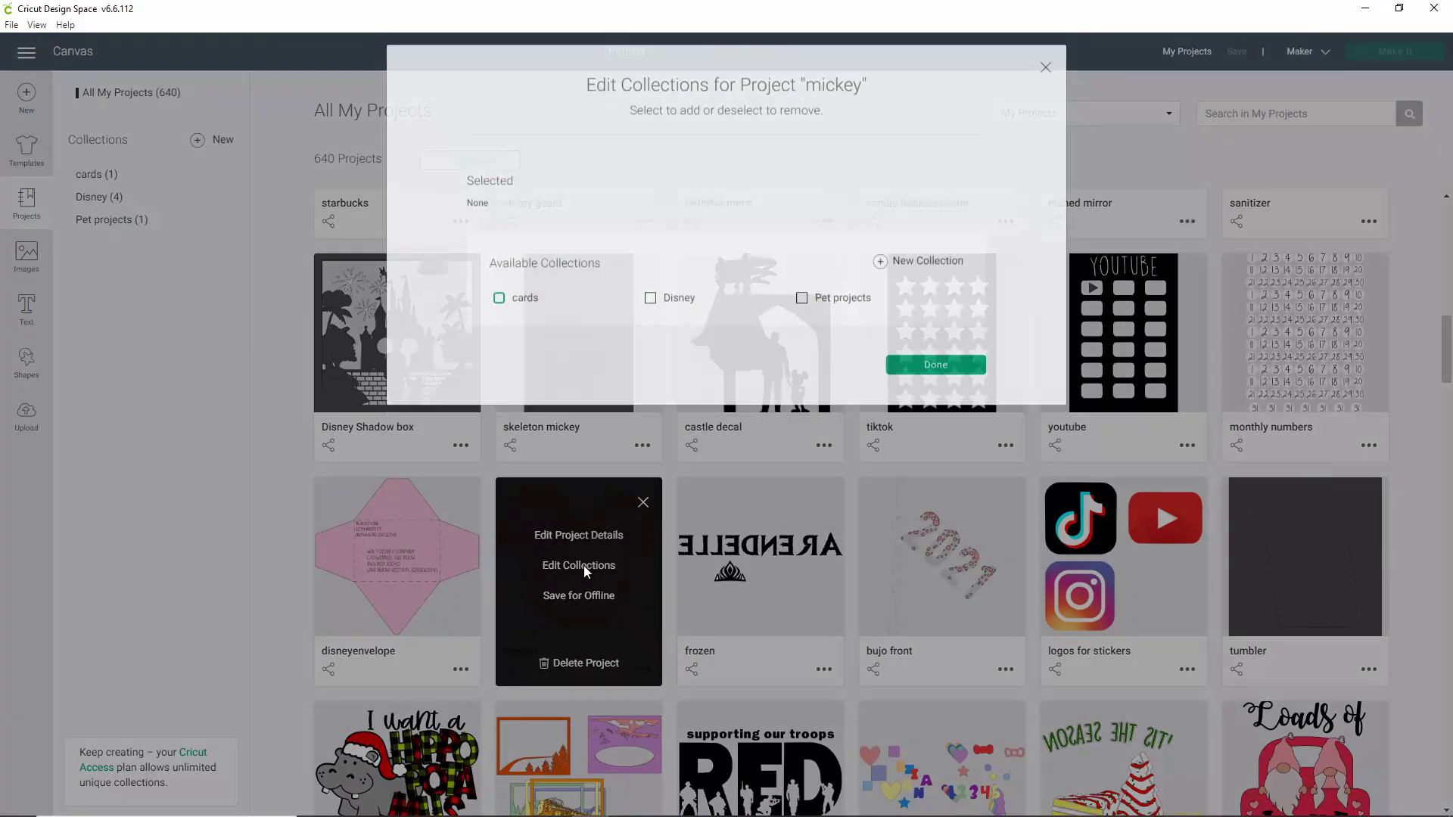
pyautogui.click(660, 309)
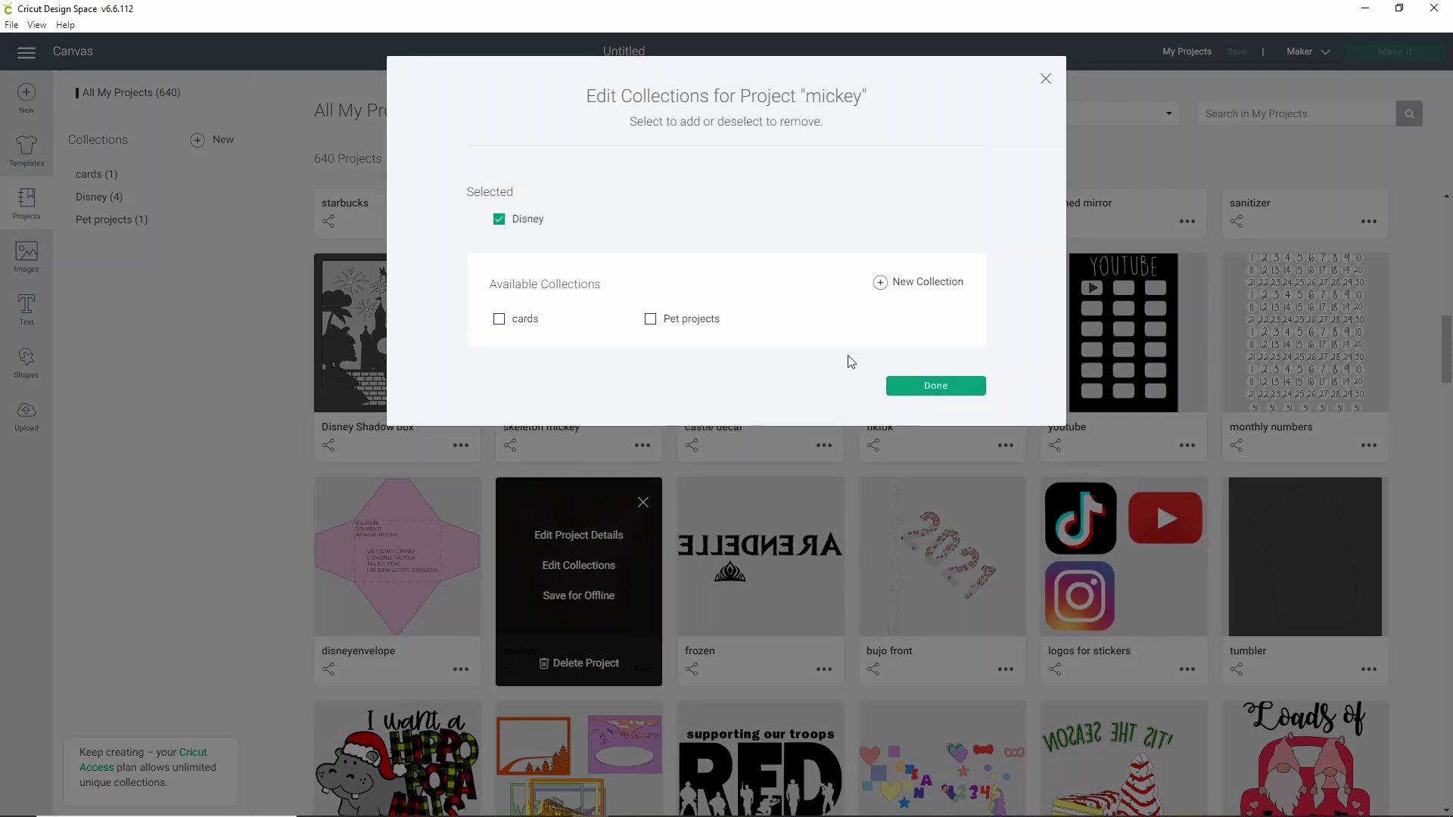
pyautogui.click(934, 386)
pyautogui.click(827, 671)
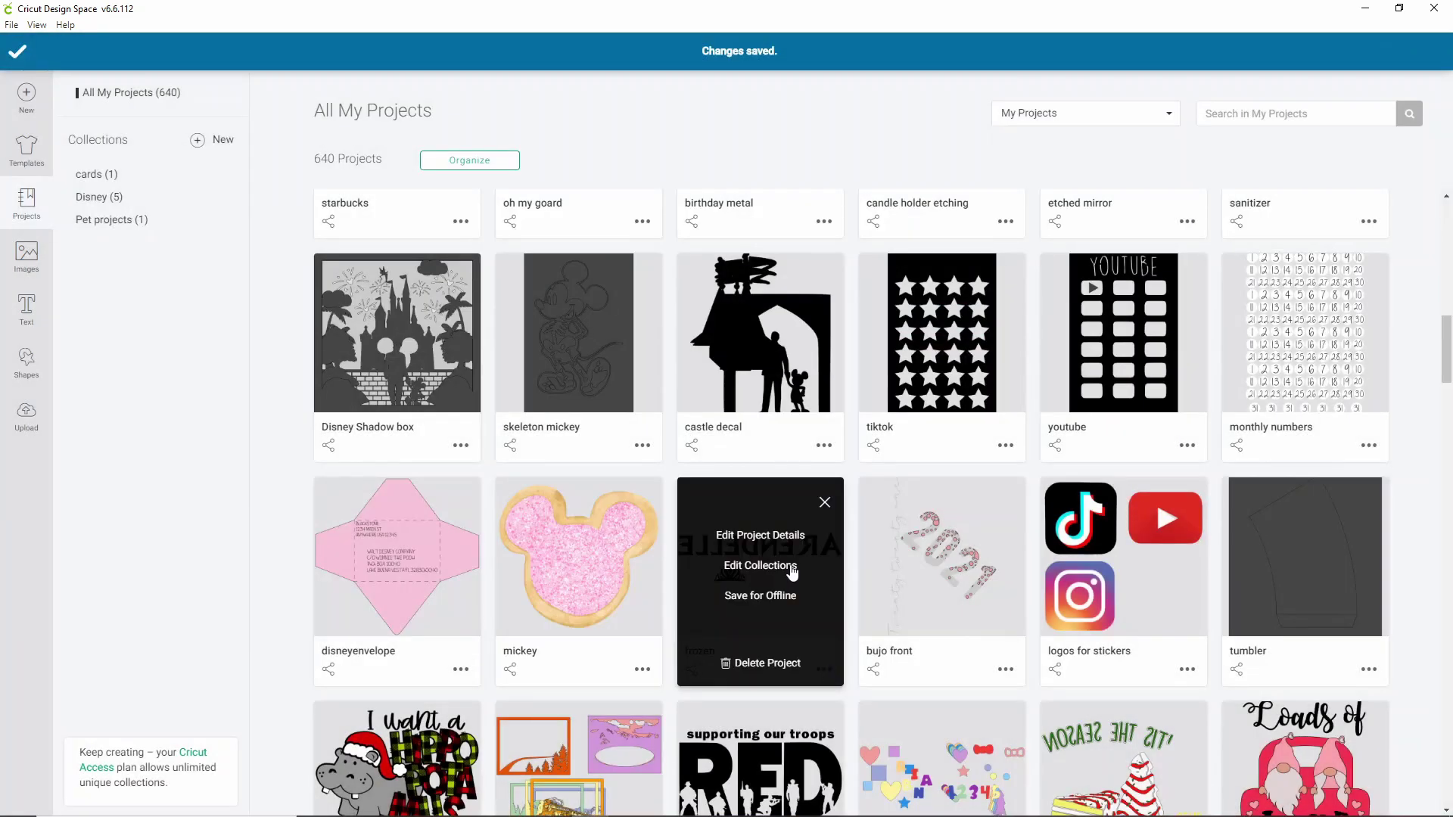
pyautogui.click(761, 565)
pyautogui.click(685, 314)
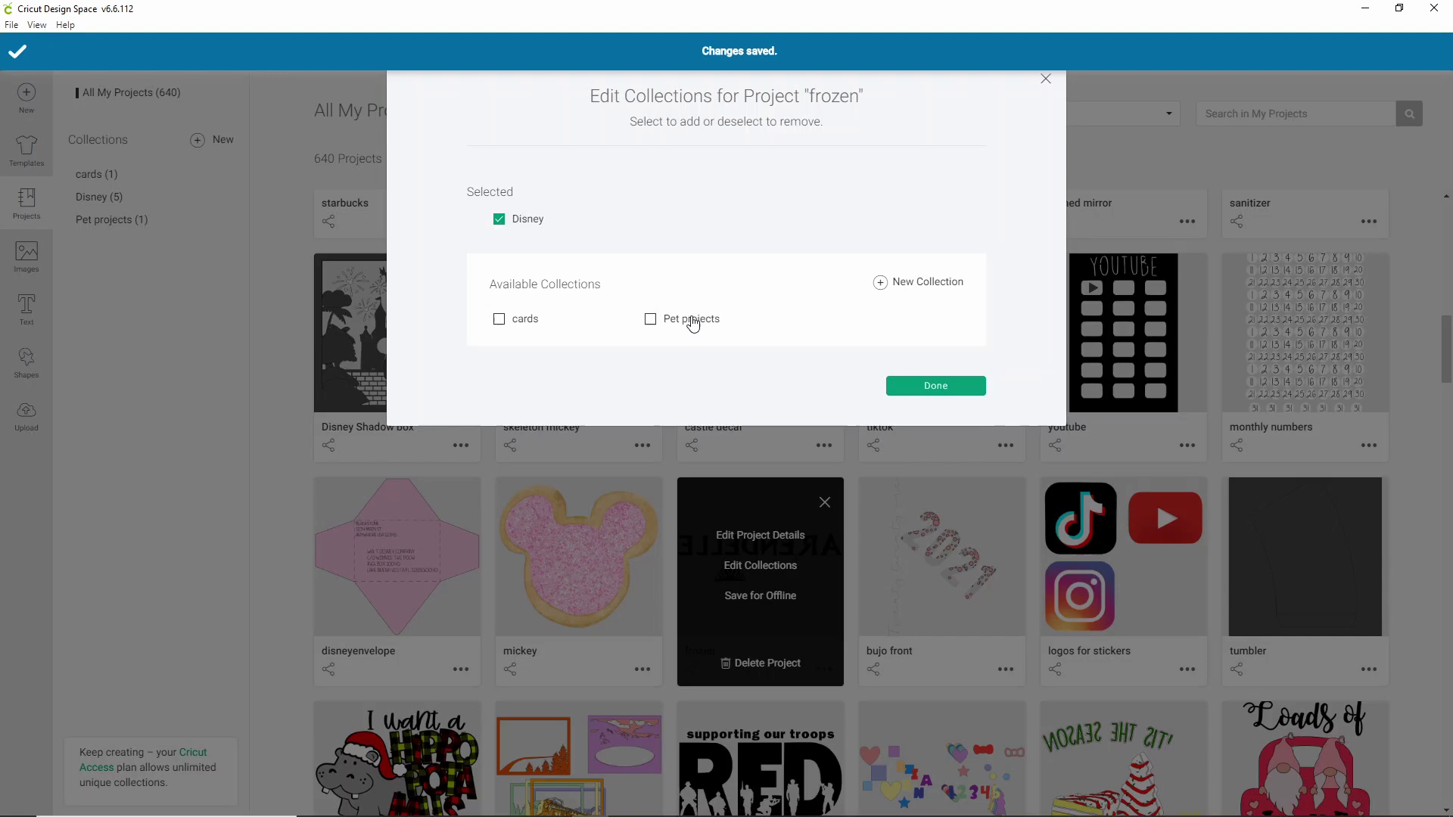
pyautogui.click(921, 379)
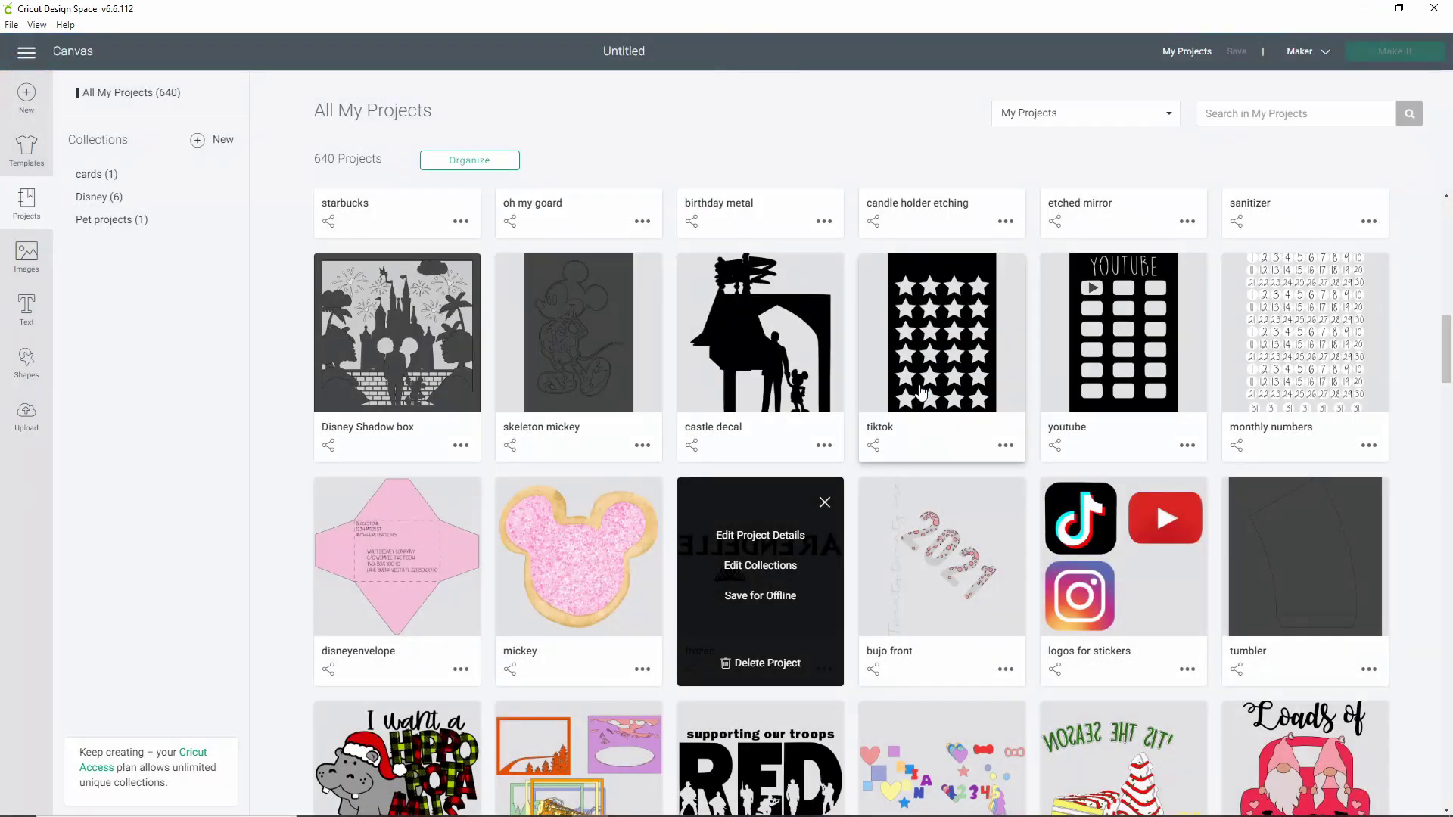
# Step: Add the second cup project and the bune project to the Disney collection
pyautogui.scroll(-6, 937, 528)
pyautogui.scroll(-3, 937, 528)
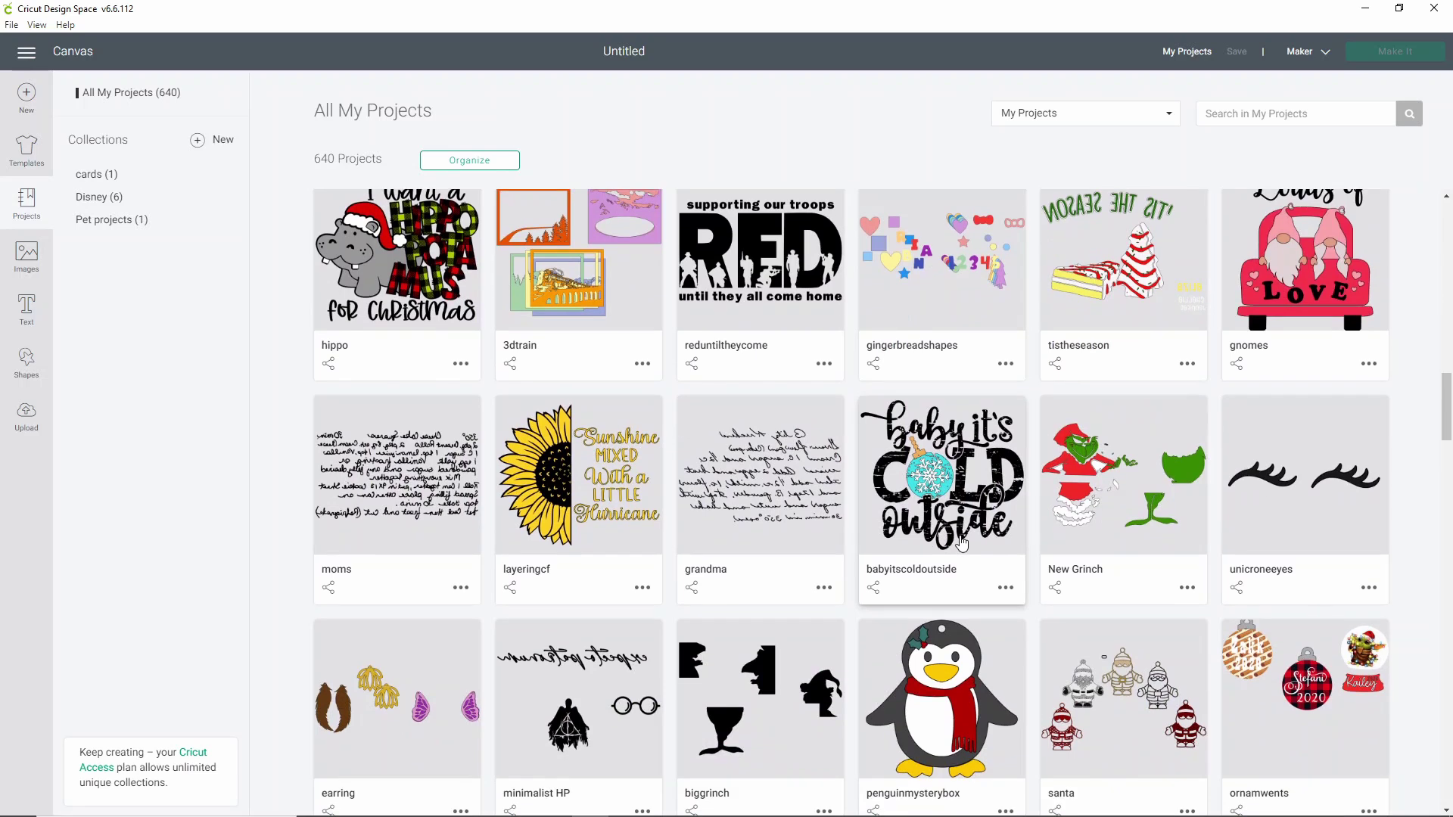
pyautogui.scroll(-6, 961, 543)
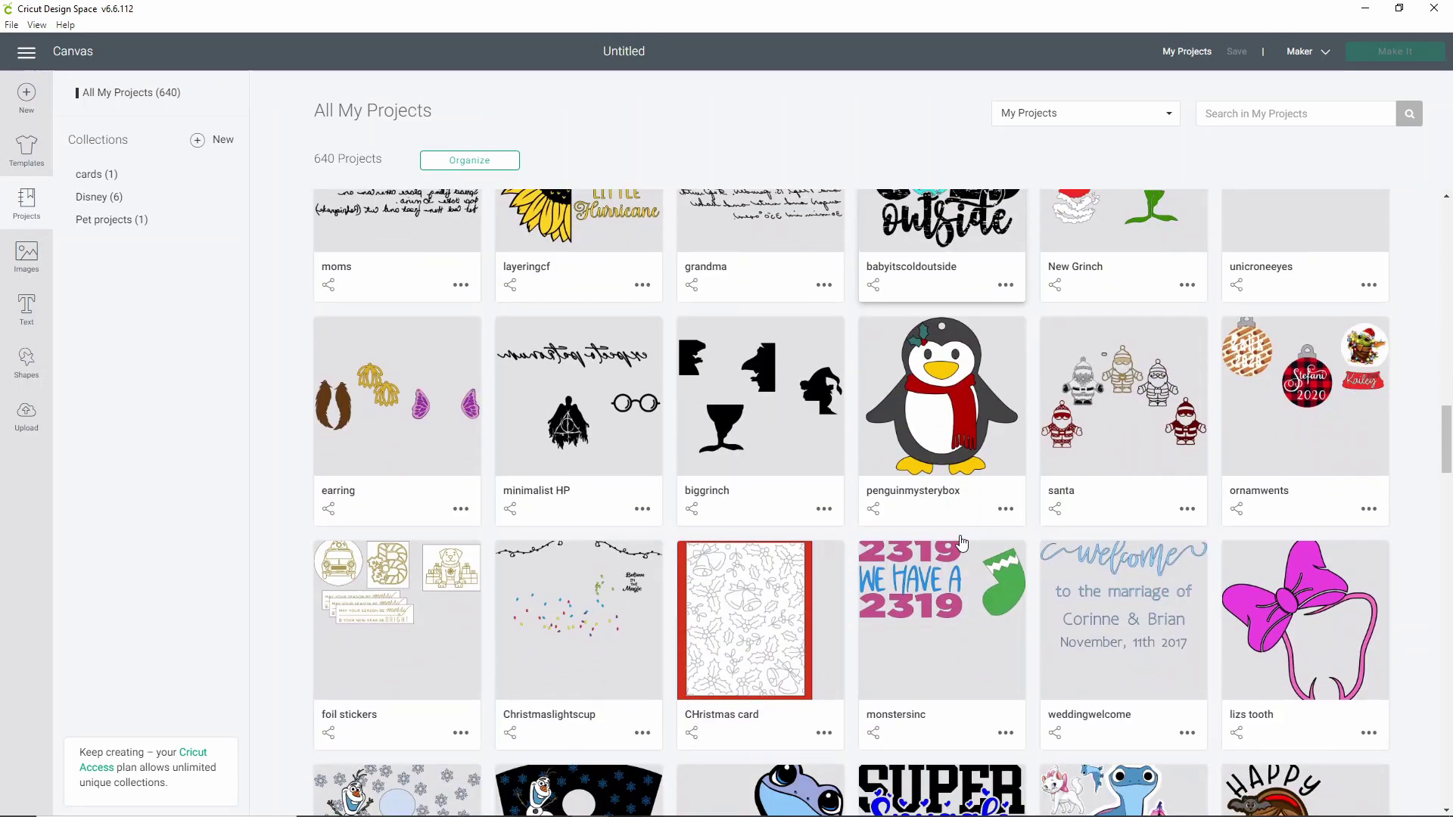
pyautogui.scroll(-1, 905, 558)
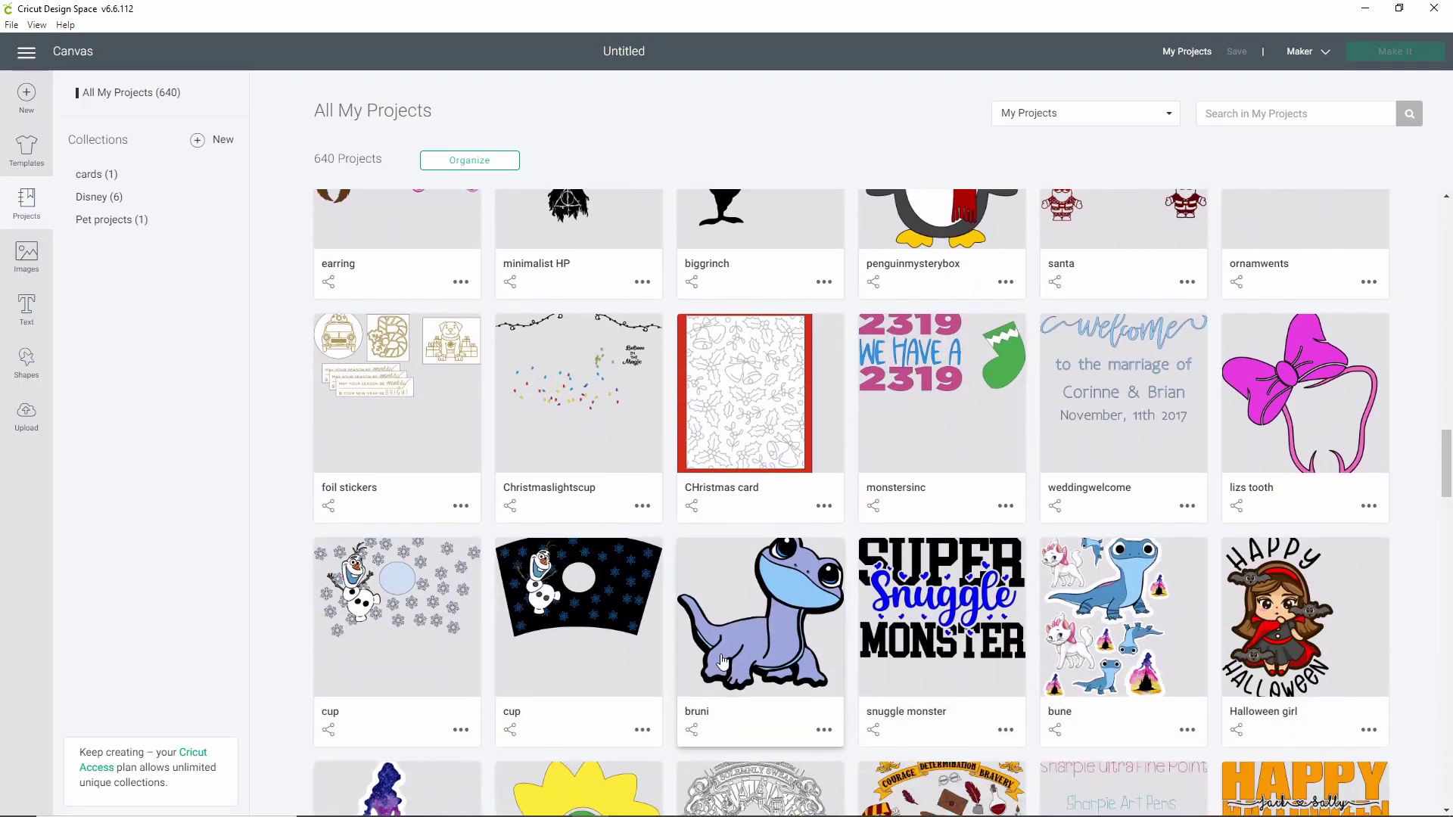
pyautogui.click(642, 729)
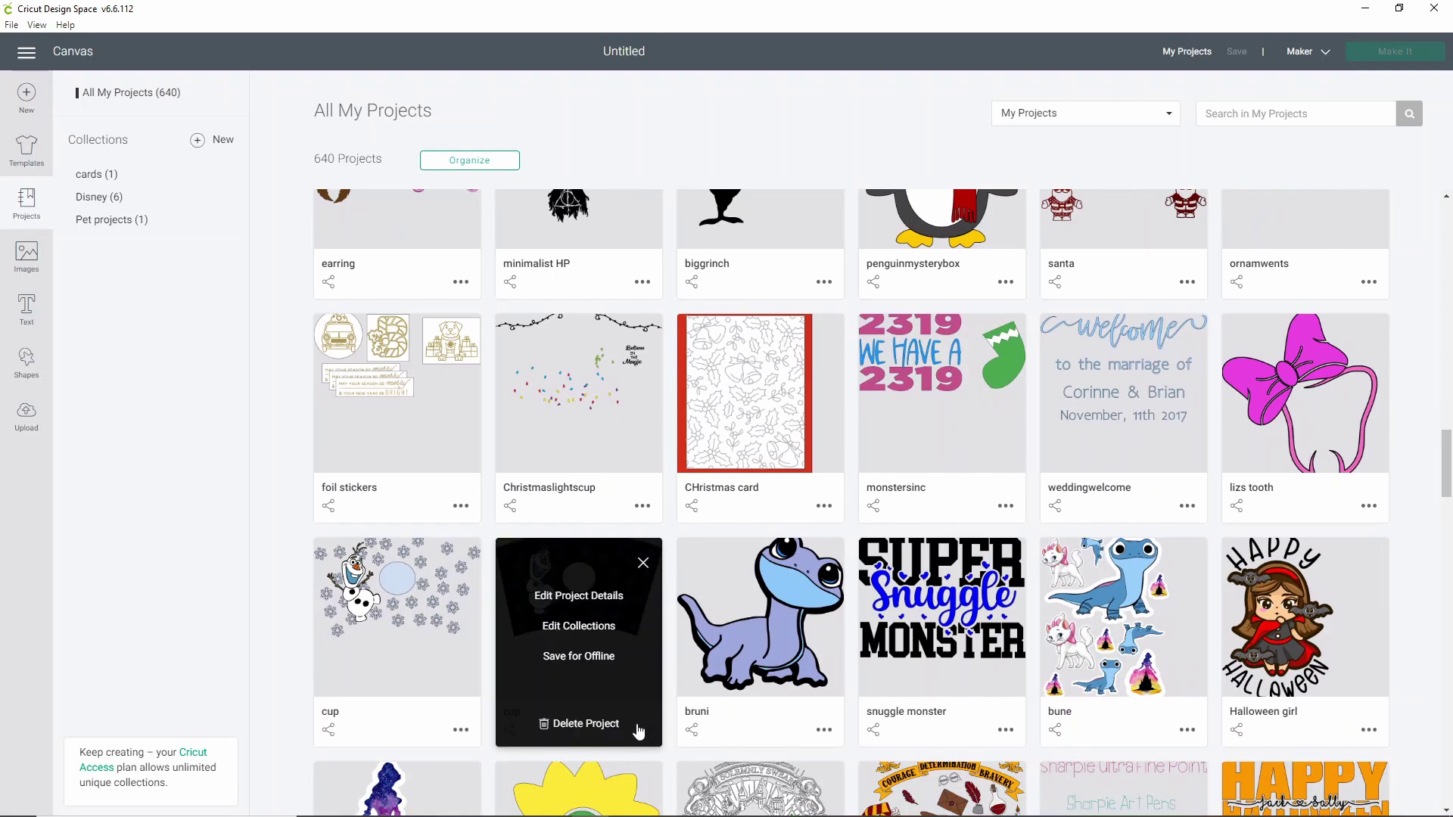
pyautogui.click(578, 626)
pyautogui.click(663, 315)
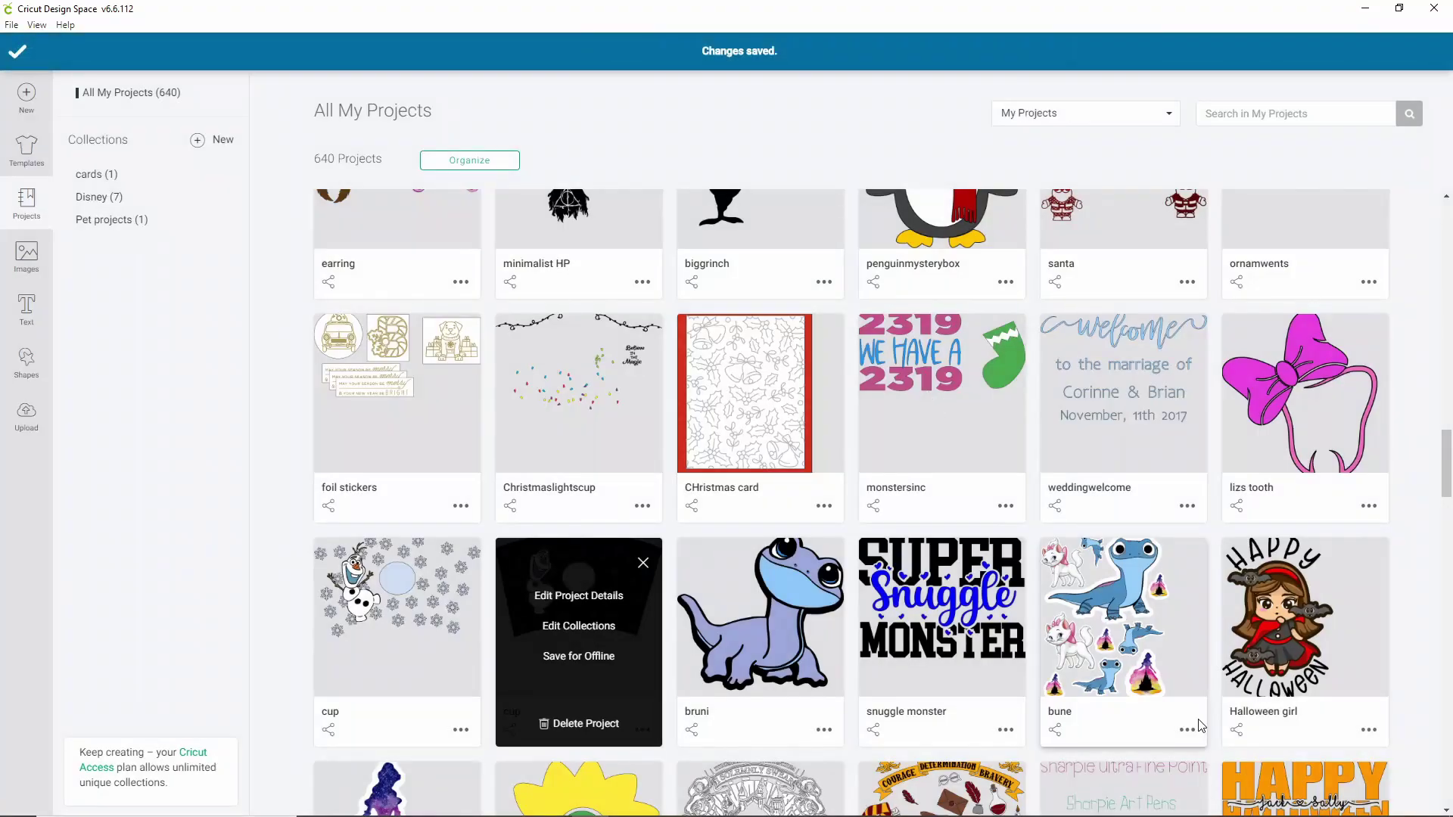
pyautogui.click(1186, 731)
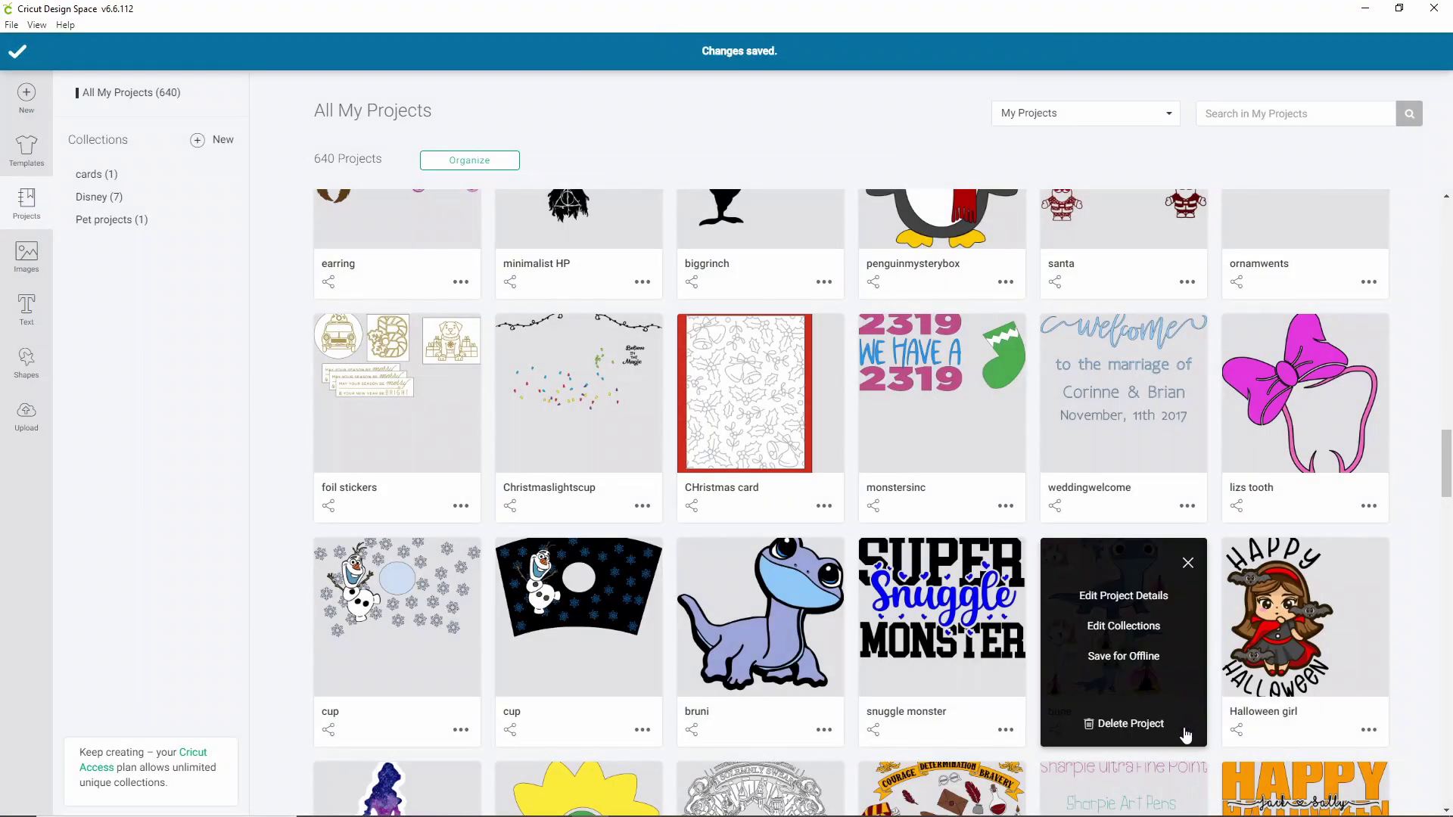
pyautogui.click(1132, 627)
pyautogui.click(650, 311)
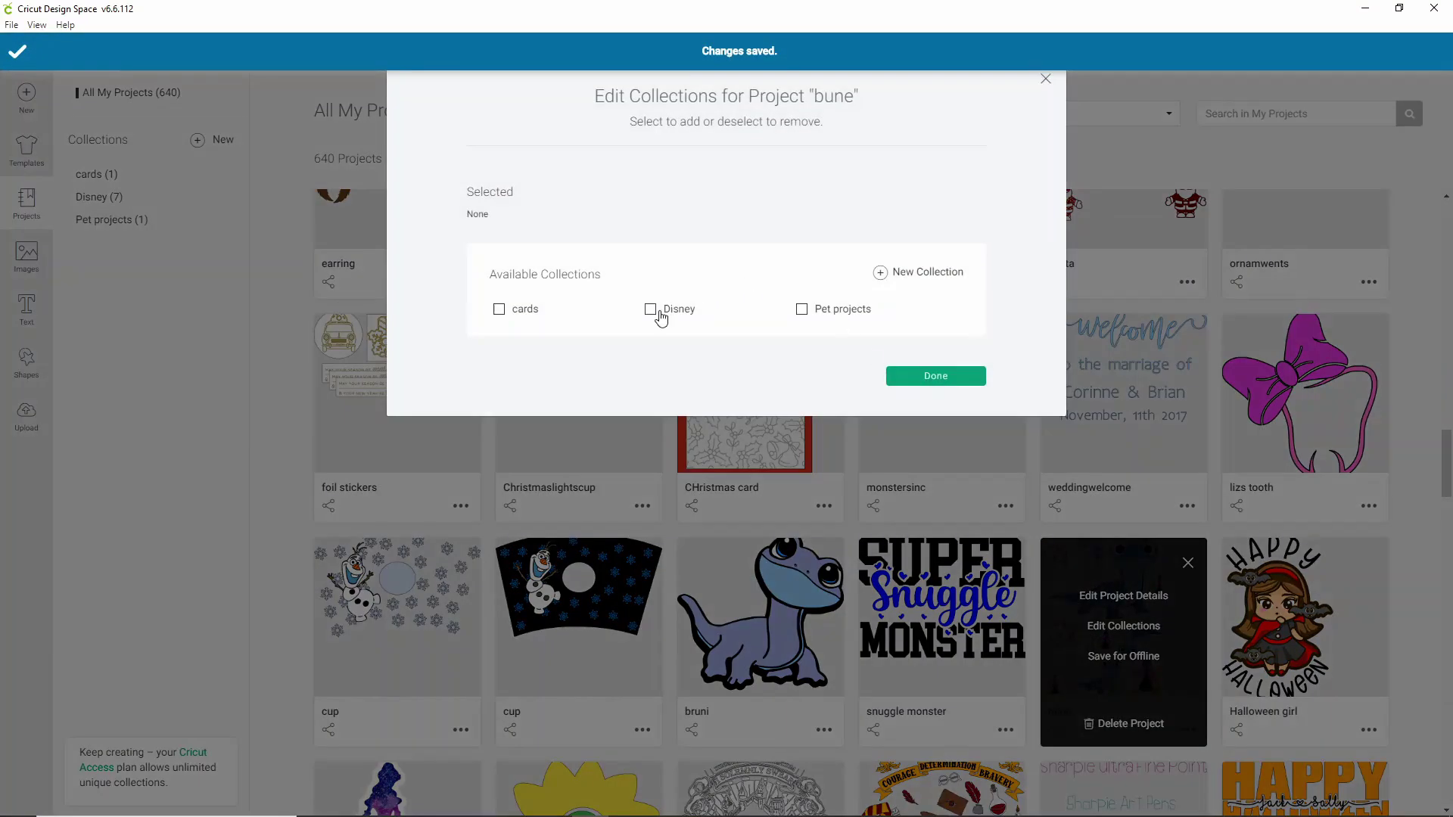
pyautogui.click(934, 383)
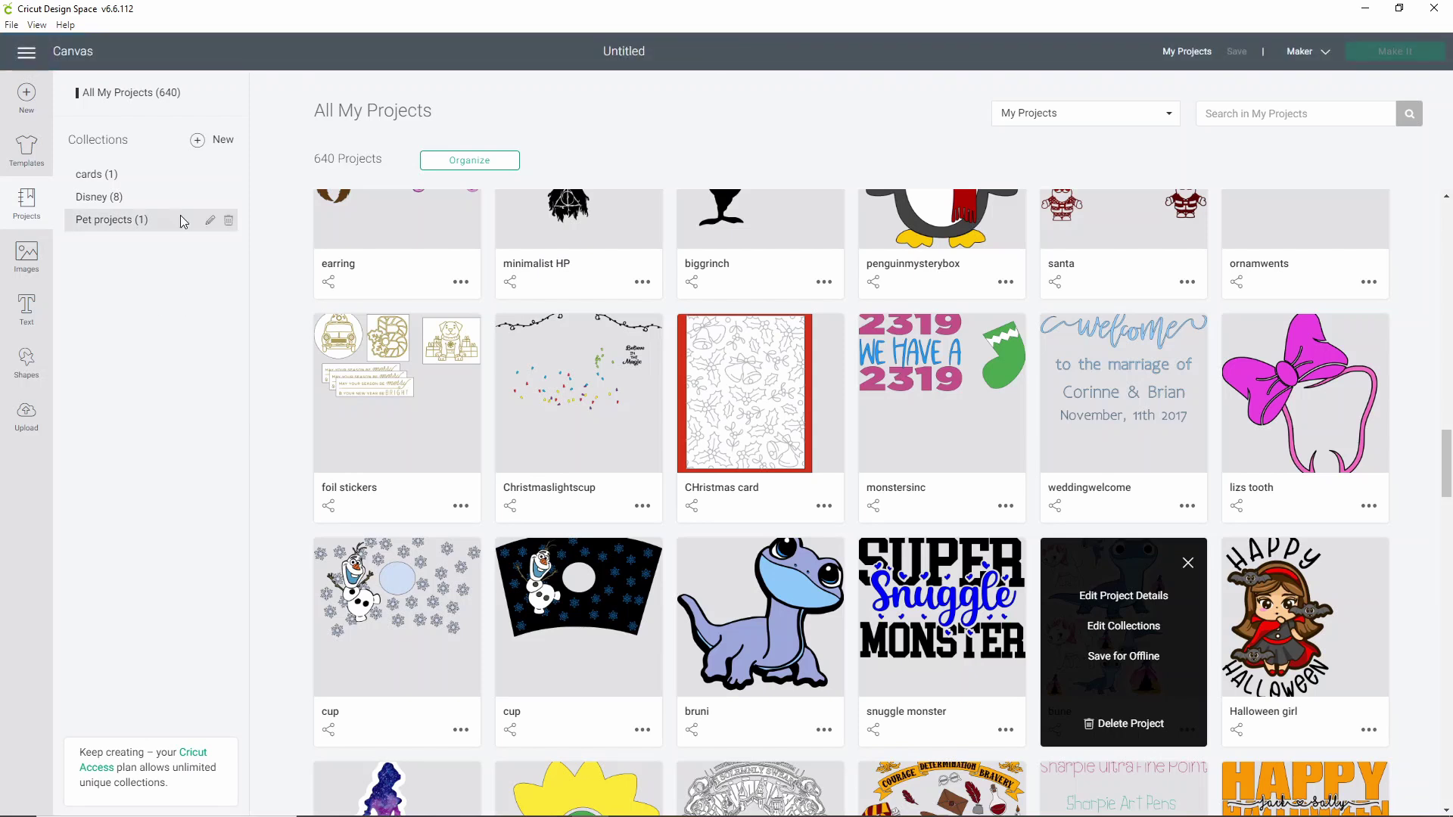
# Step: Show the Disney collection, then untick and re-tick Disney for frozen summer stickers and save
pyautogui.click(107, 201)
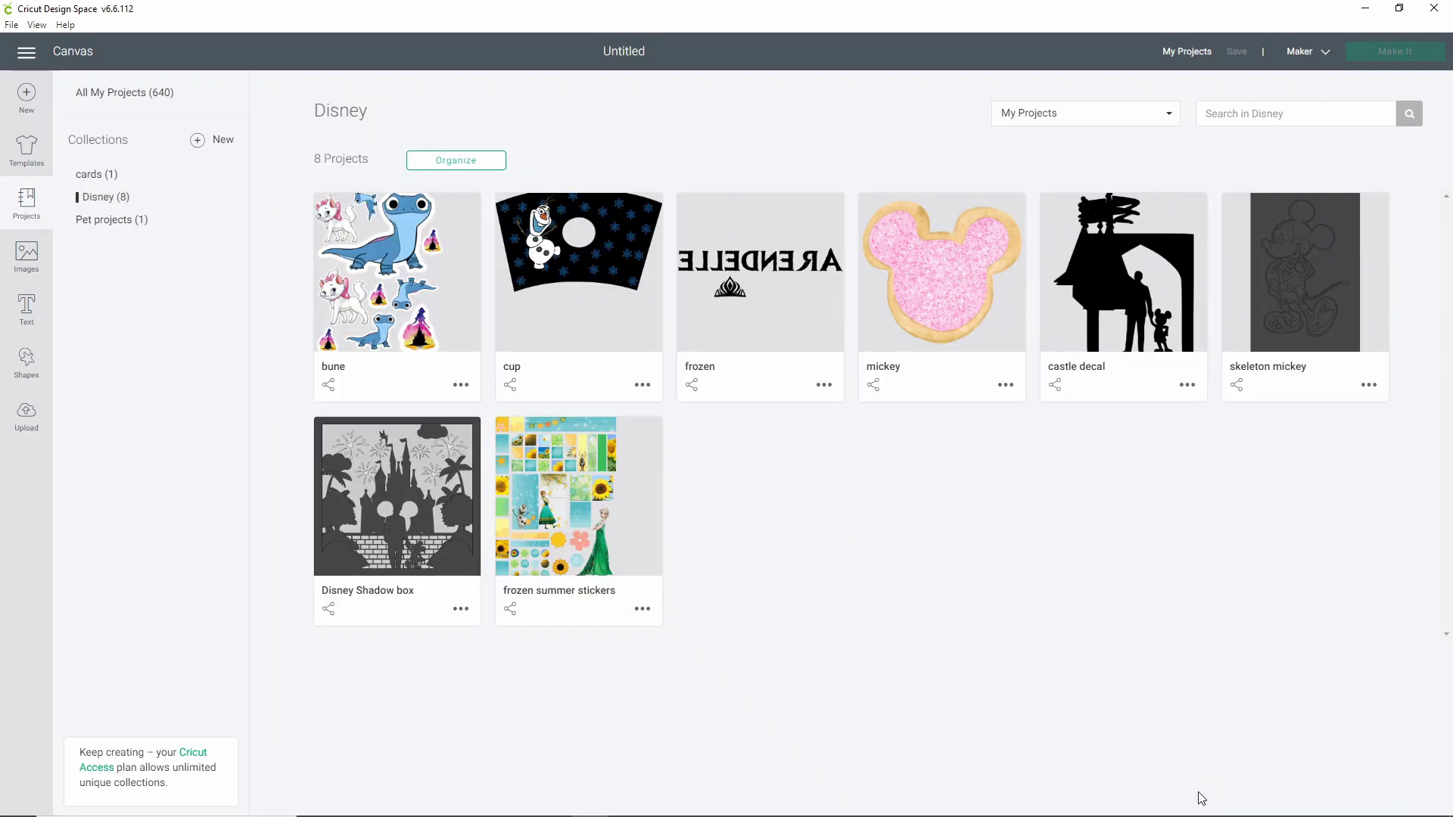
pyautogui.click(643, 610)
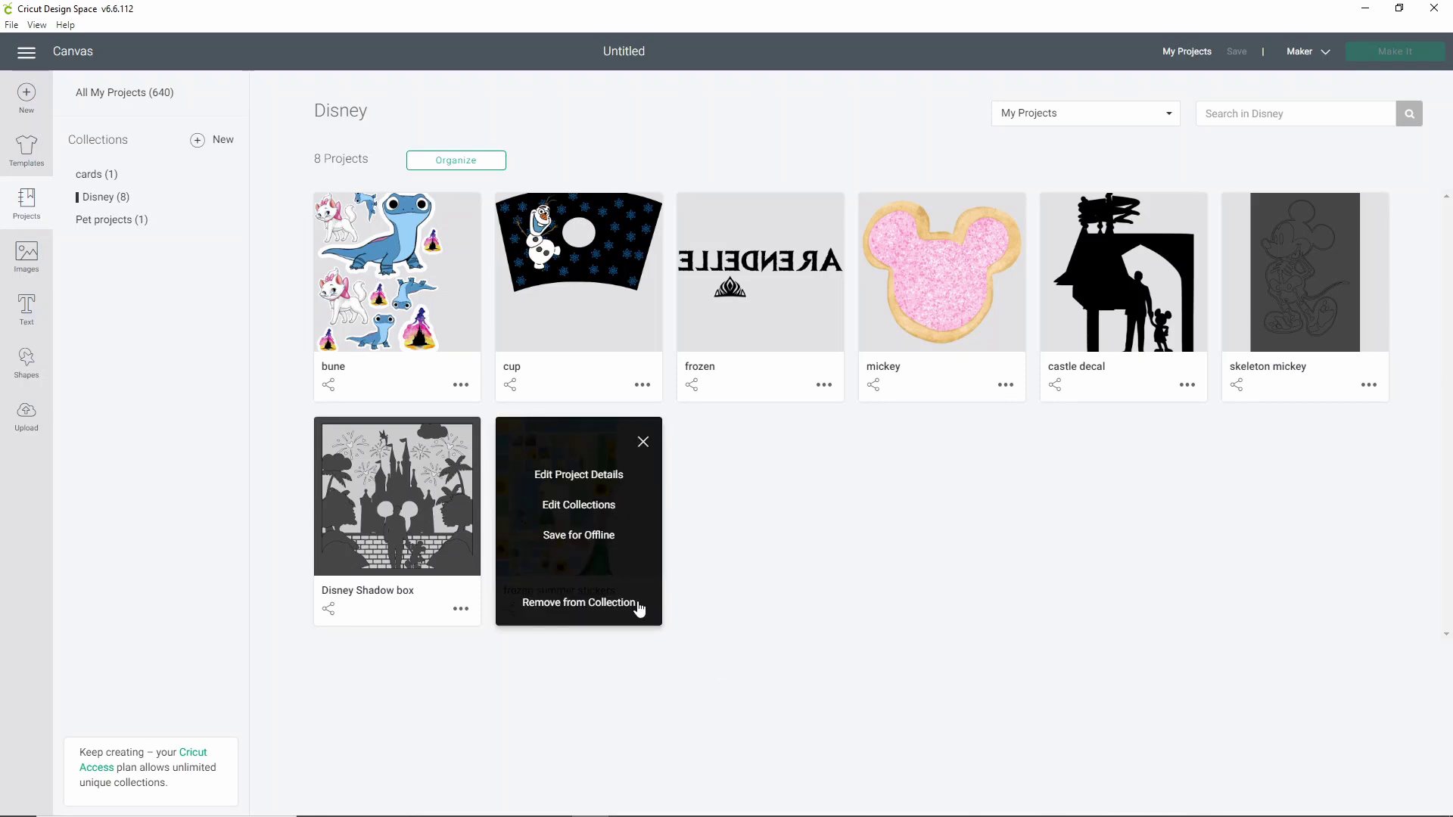
pyautogui.click(595, 506)
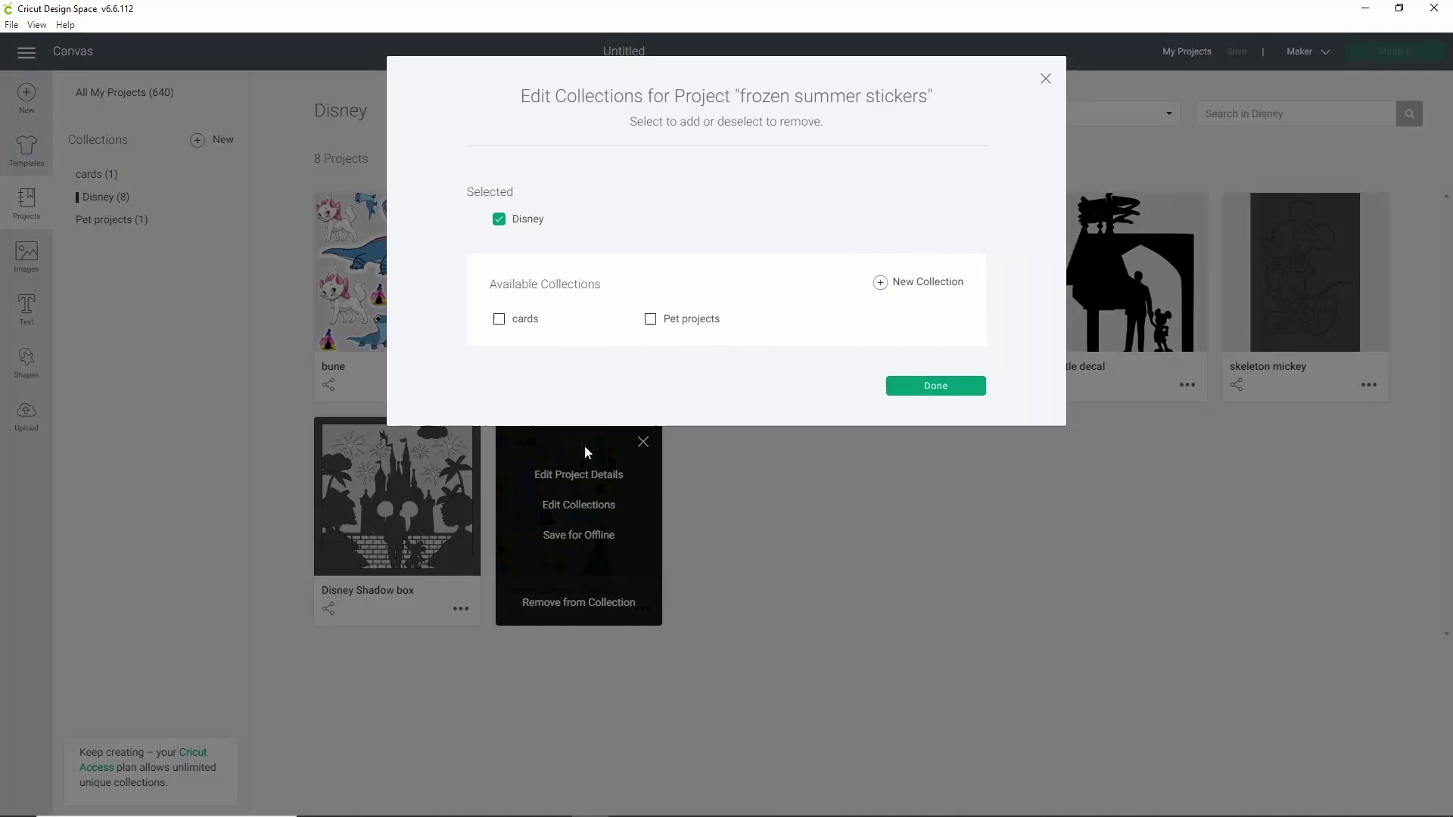
pyautogui.click(493, 218)
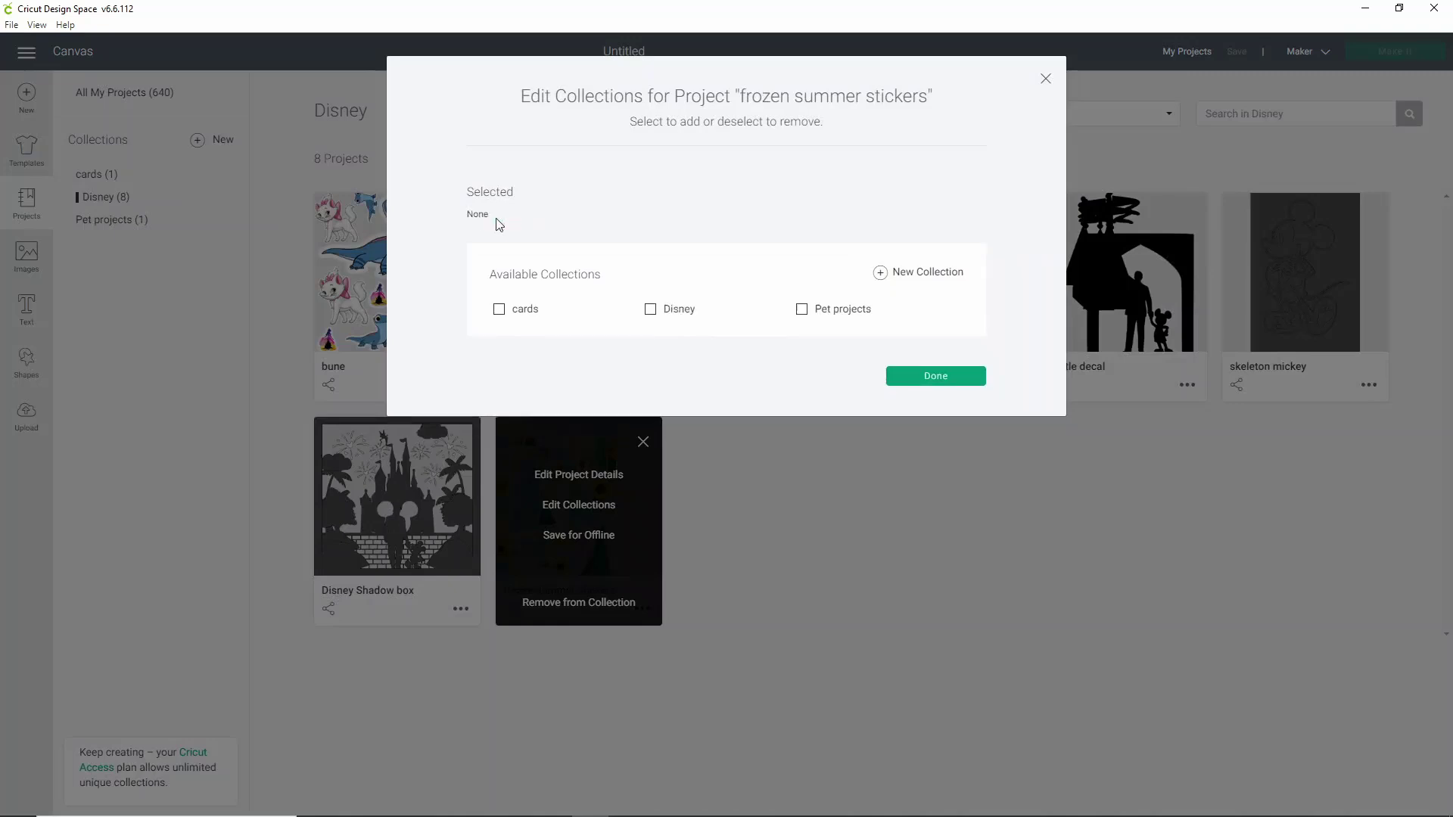
pyautogui.click(676, 311)
pyautogui.click(935, 386)
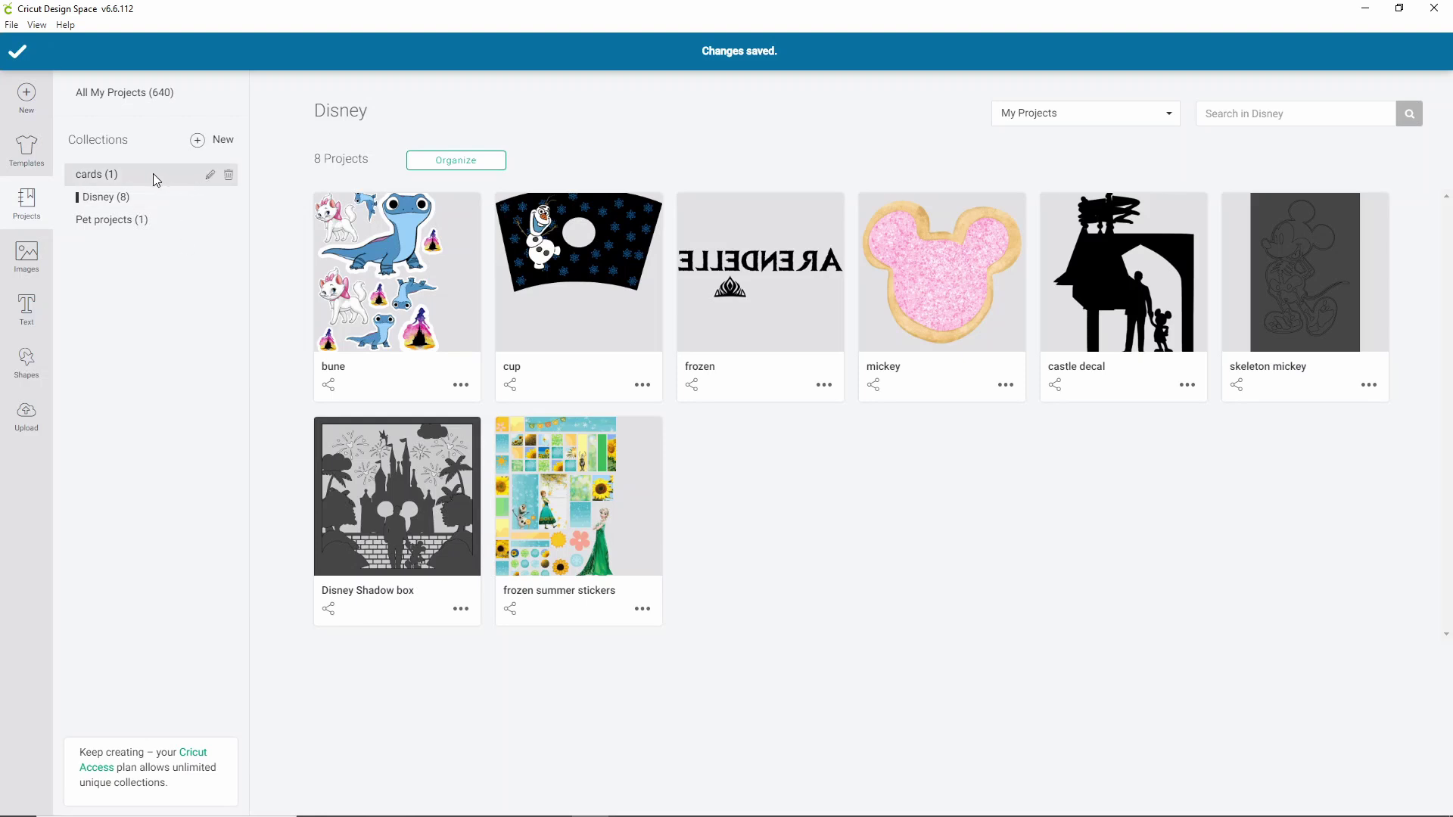
# Step: Remove the cards collection with its trash icon and confirm the deletion
pyautogui.click(228, 175)
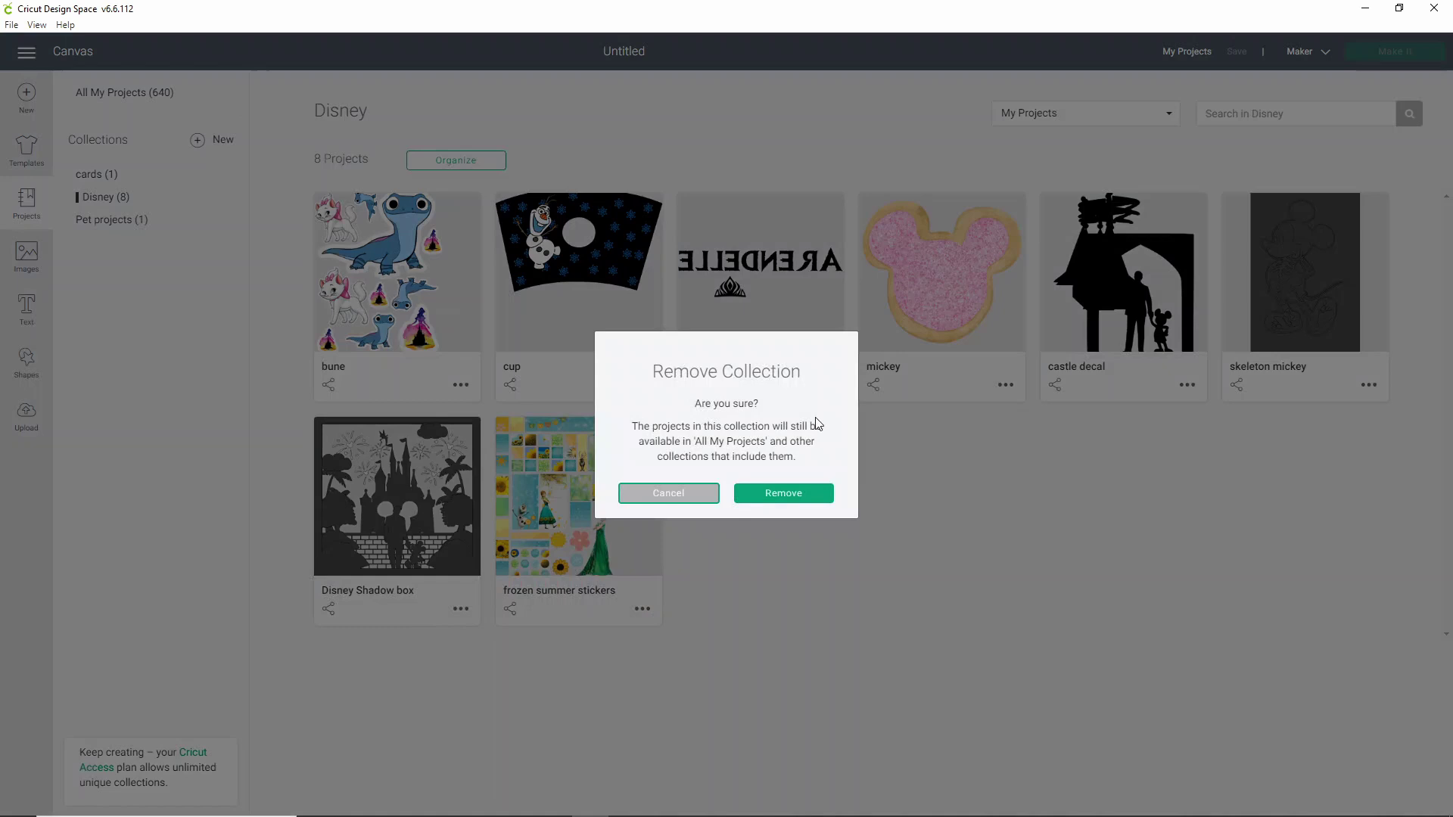
pyautogui.click(816, 496)
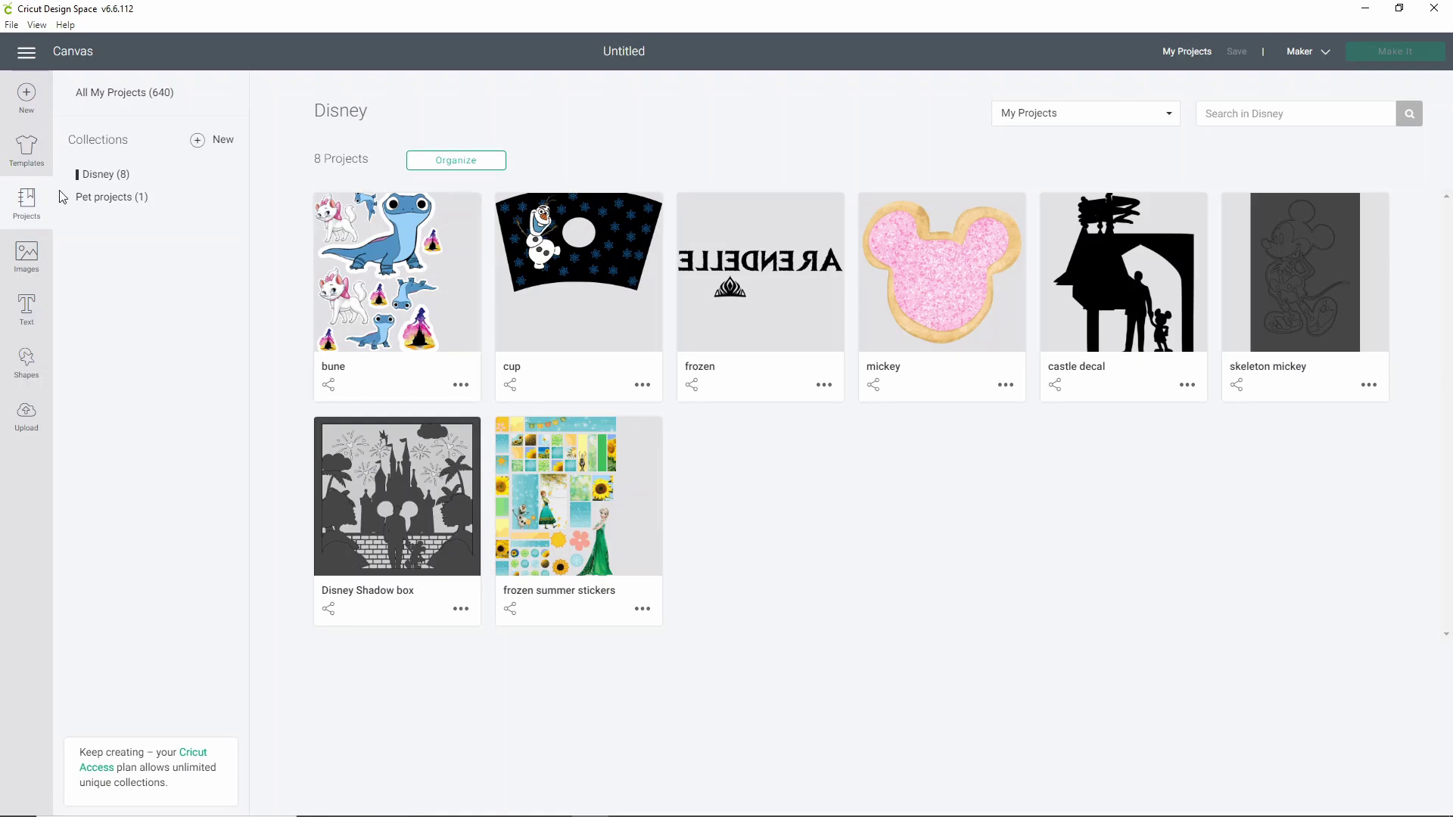
# Step: Go back to All My Projects to list all 640 projects
pyautogui.click(125, 97)
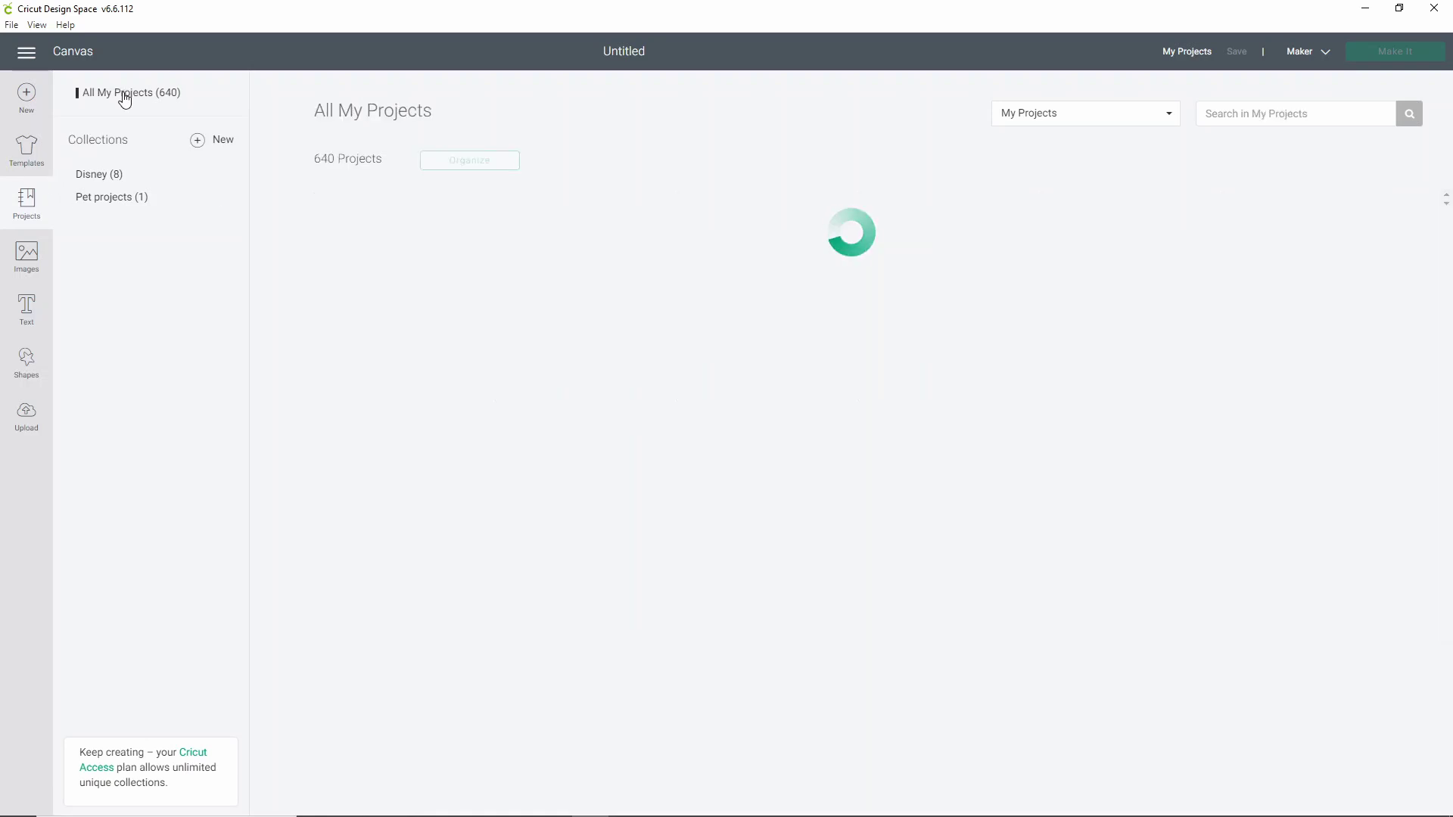